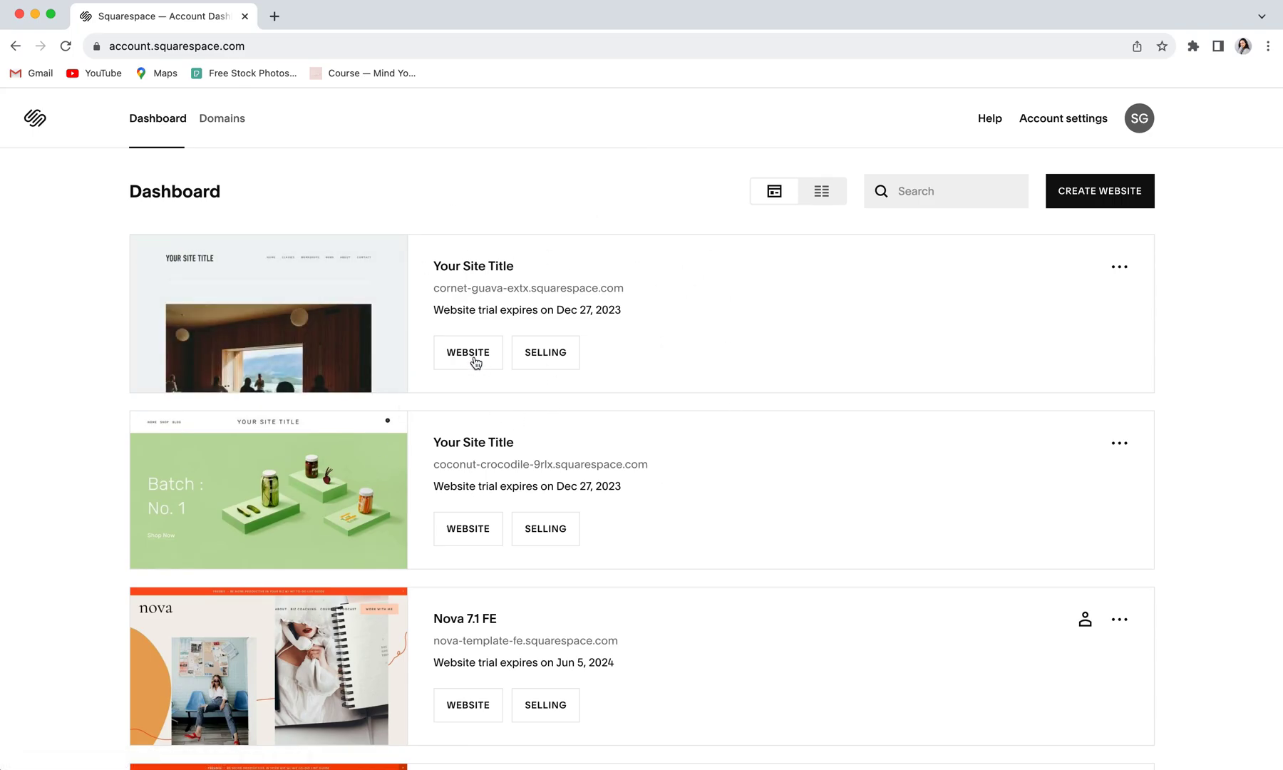
Step: Duplicate the first 'Your Site Title' site (cornet-guava-extx) from its options menu
{"action": "left_click", "coordinate": [1120, 268]}
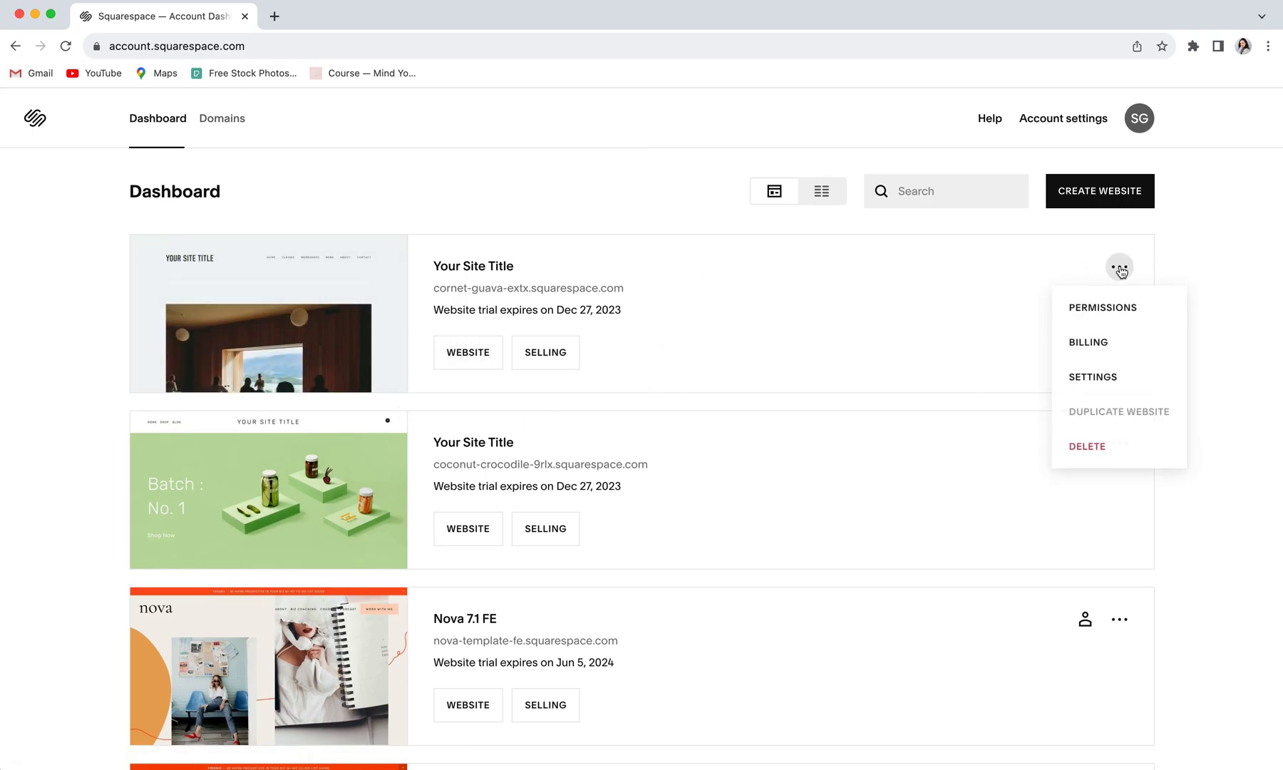
{"action": "left_click", "coordinate": [1117, 411]}
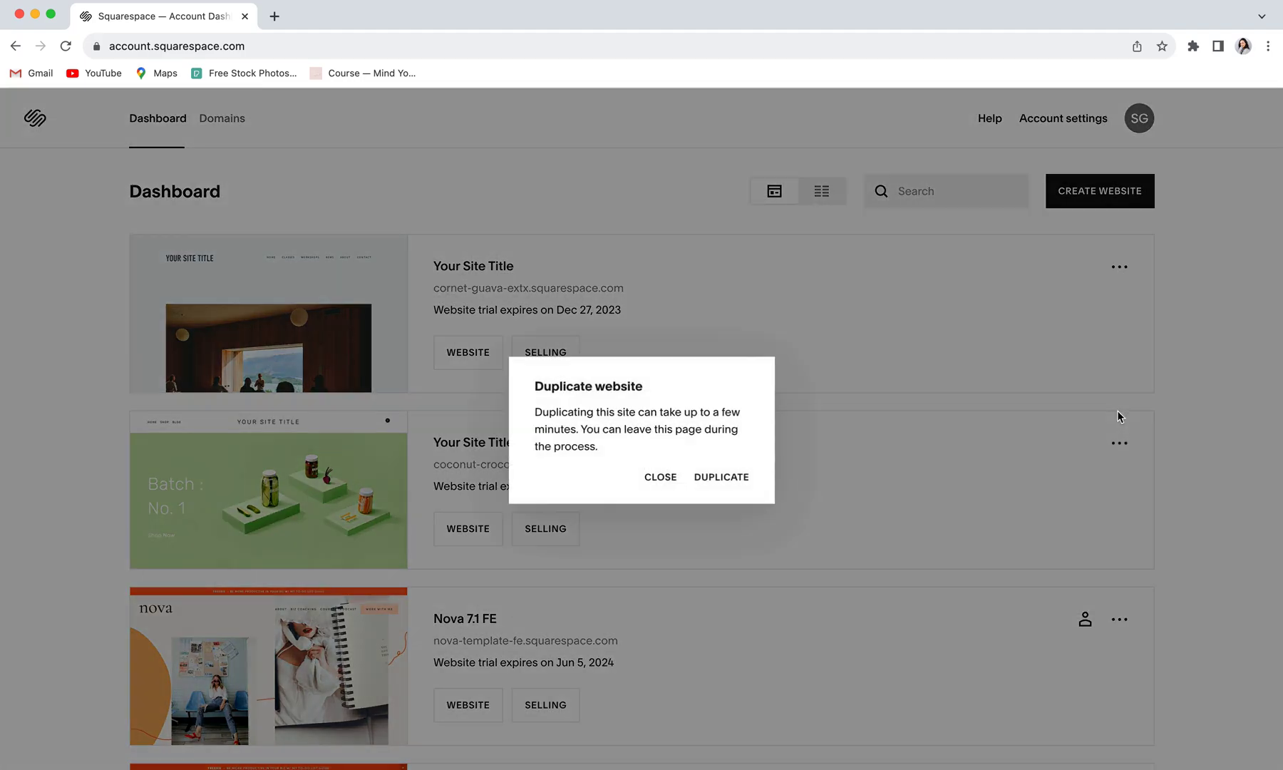
{"action": "left_click", "coordinate": [726, 482]}
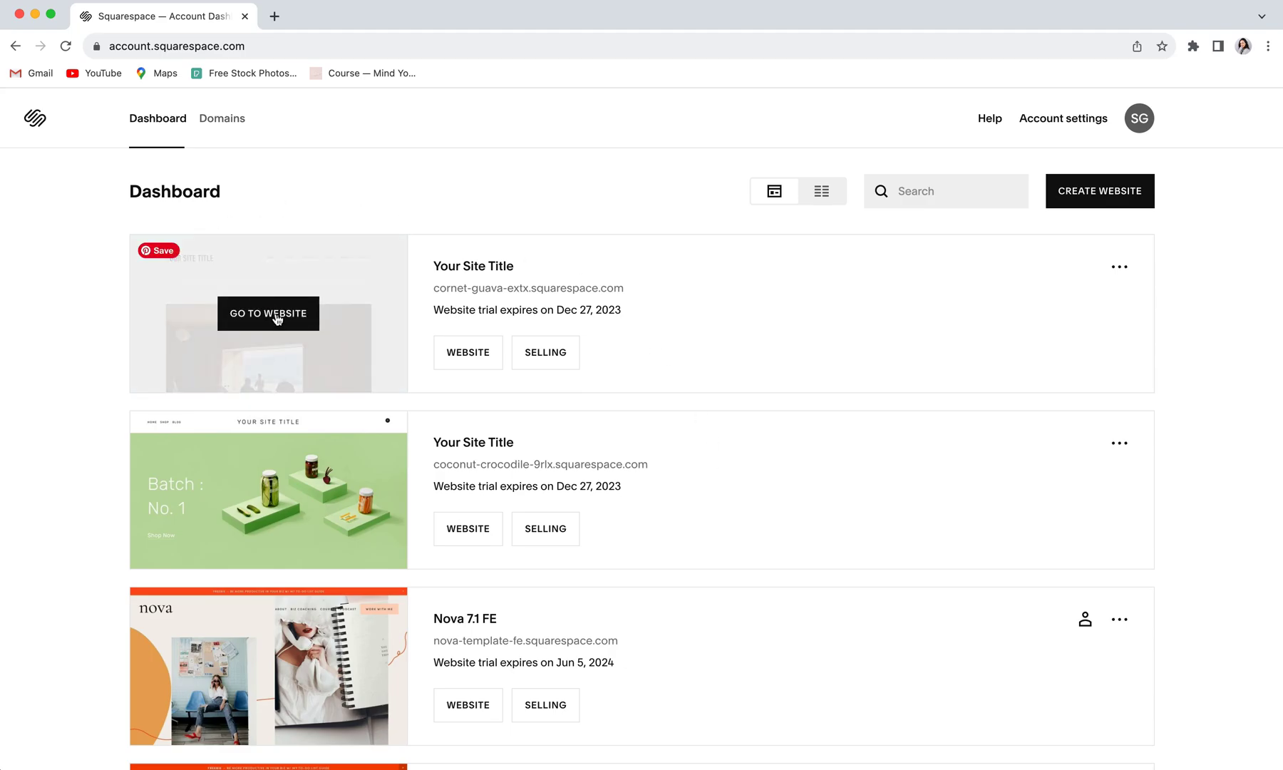
Step: Open the cornet-guava-extx site's Pages list to find its Version 7.0, Montauk (Om) line
{"action": "left_click", "coordinate": [275, 317]}
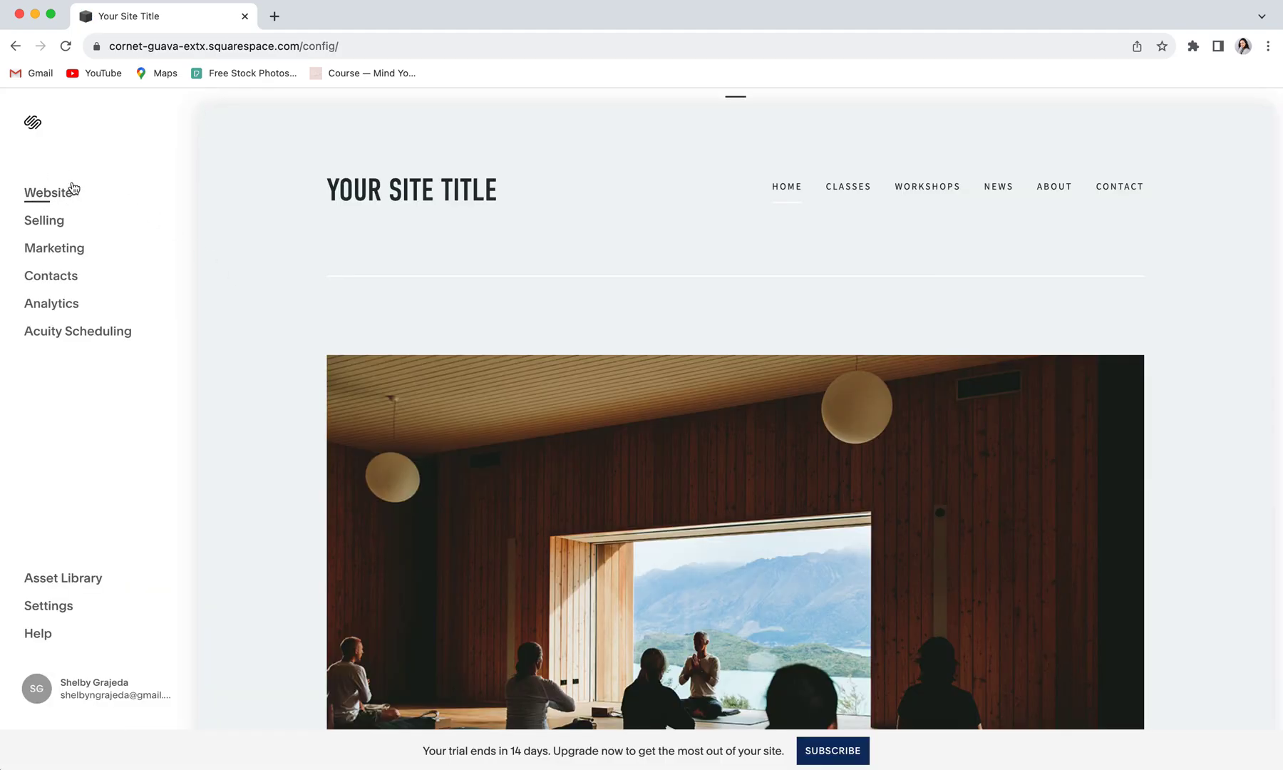
{"action": "left_click", "coordinate": [43, 193]}
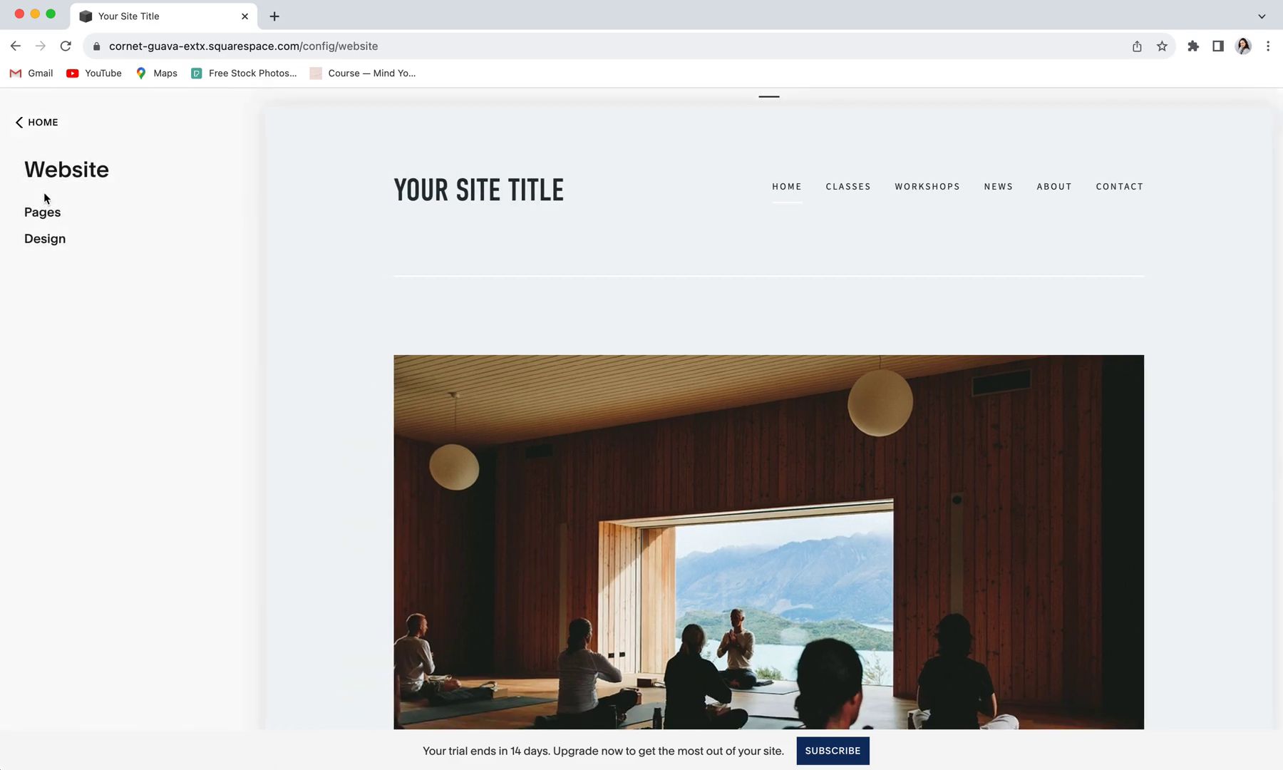
{"action": "left_click", "coordinate": [42, 212]}
{"action": "scroll", "coordinate": [40, 217], "scroll_direction": "down", "scroll_amount": 2}
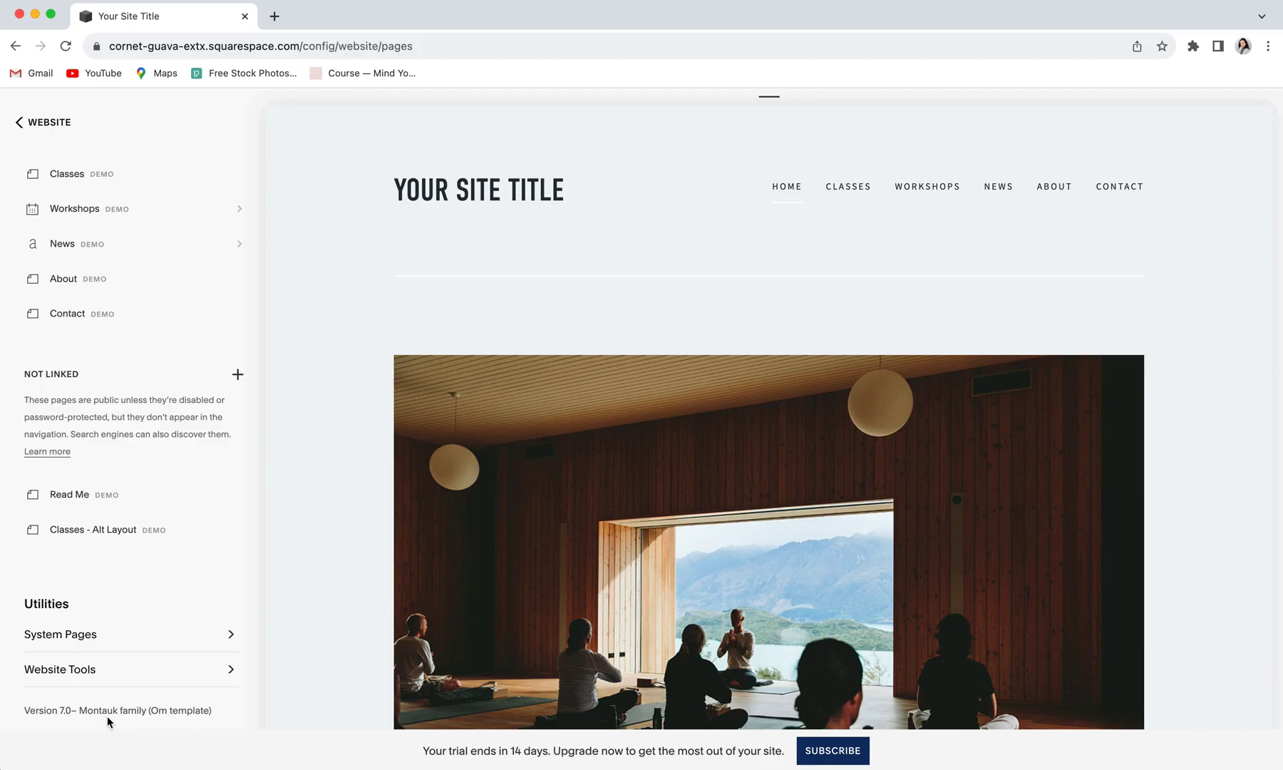
Step: Open the Design > Template settings and start installing a new template
{"action": "left_click", "coordinate": [41, 122]}
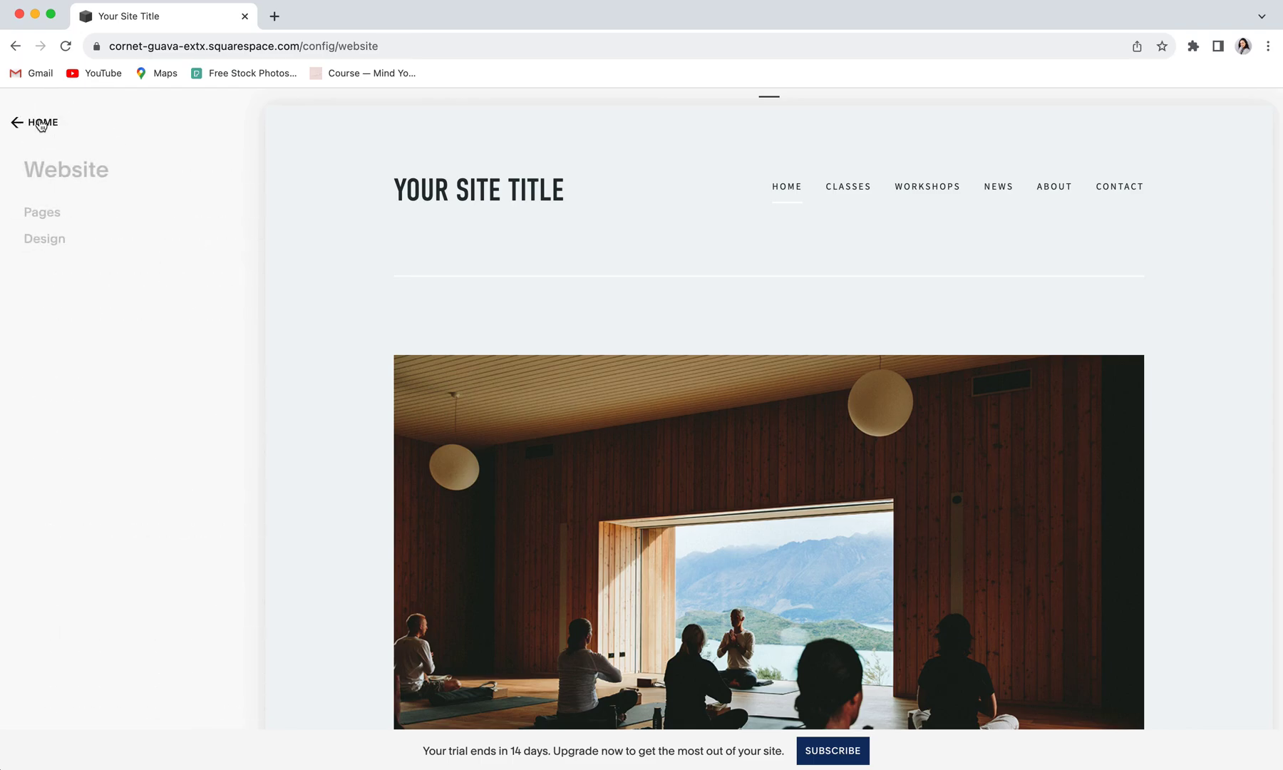
{"action": "left_click", "coordinate": [46, 242]}
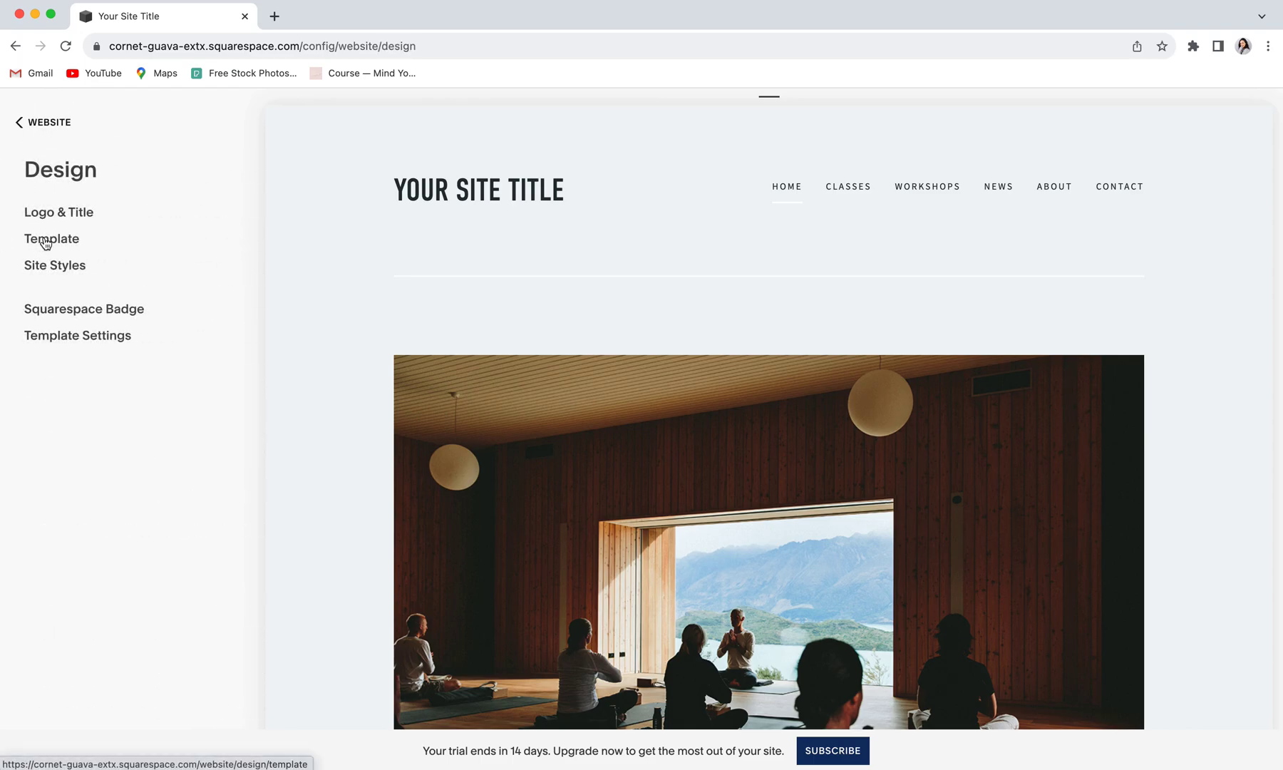
{"action": "left_click", "coordinate": [52, 243]}
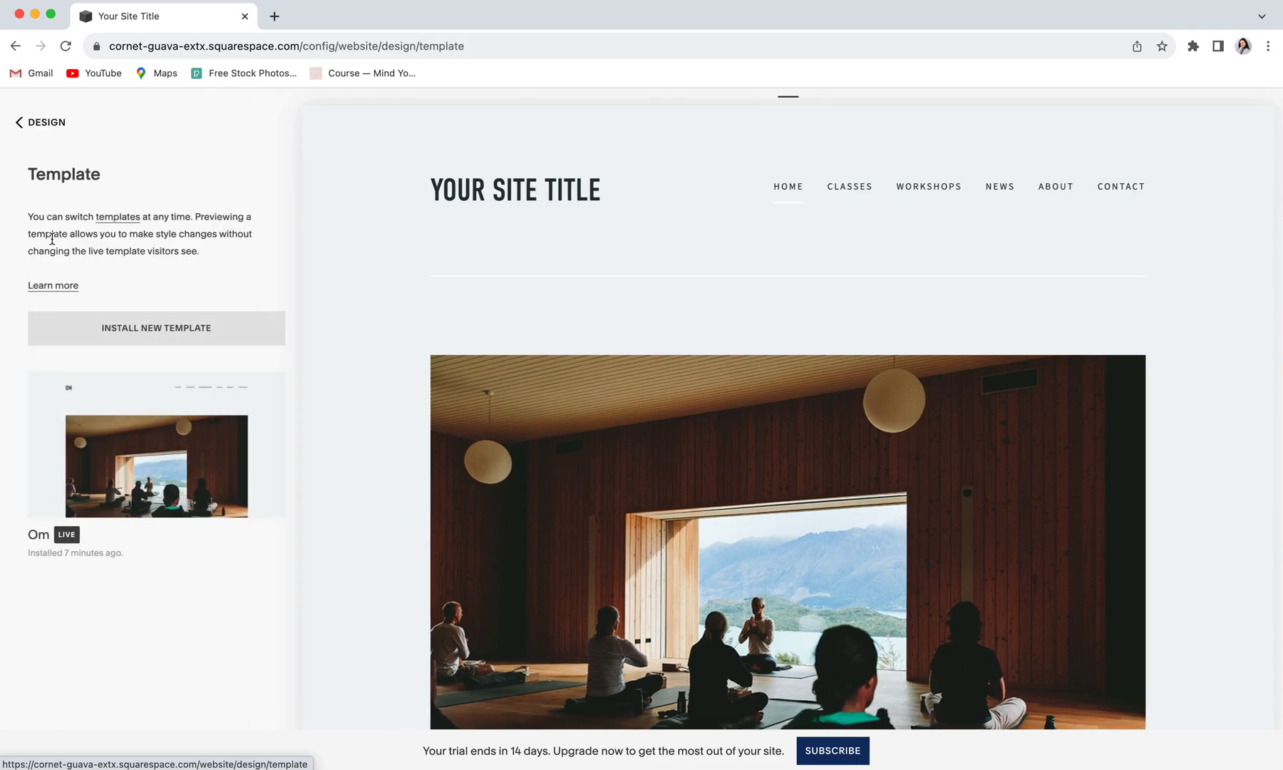
{"action": "left_click", "coordinate": [150, 329]}
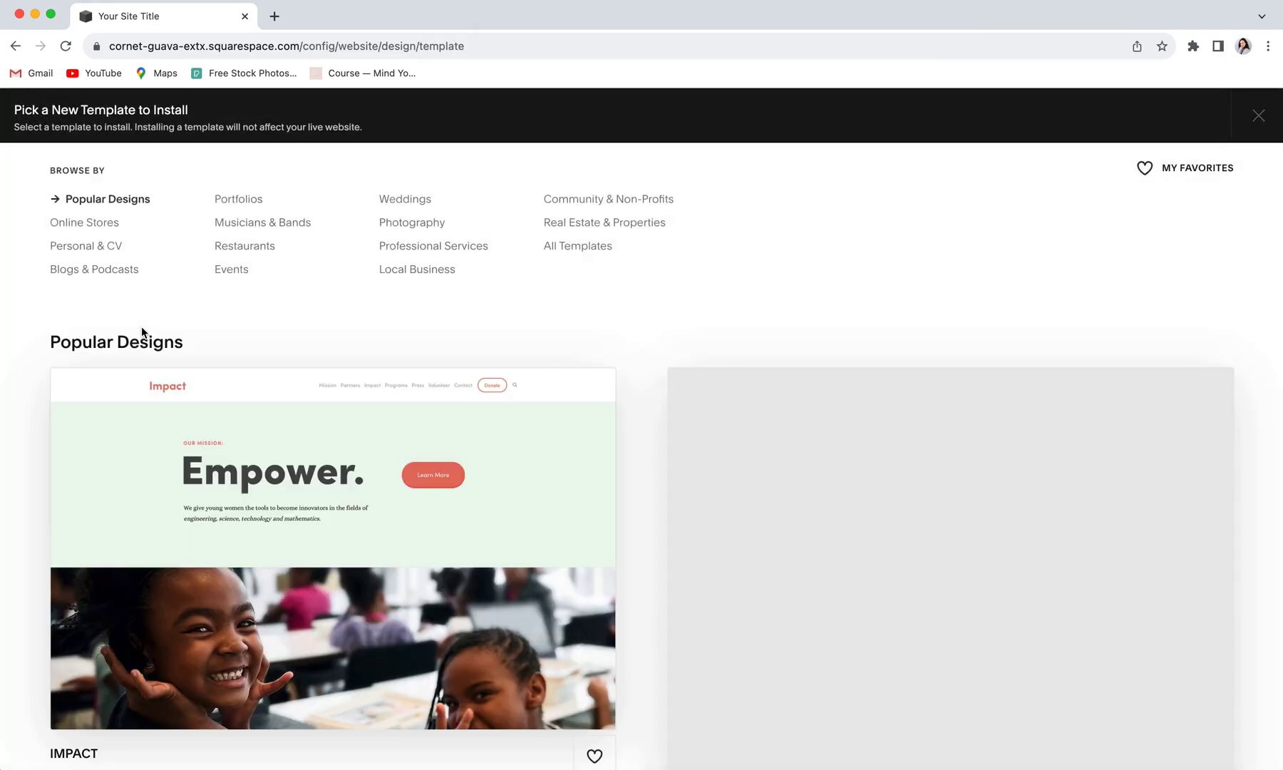
Step: Browse the Popular Designs templates such as Native and Bedford
{"action": "scroll", "coordinate": [657, 462], "scroll_direction": "down", "scroll_amount": 5}
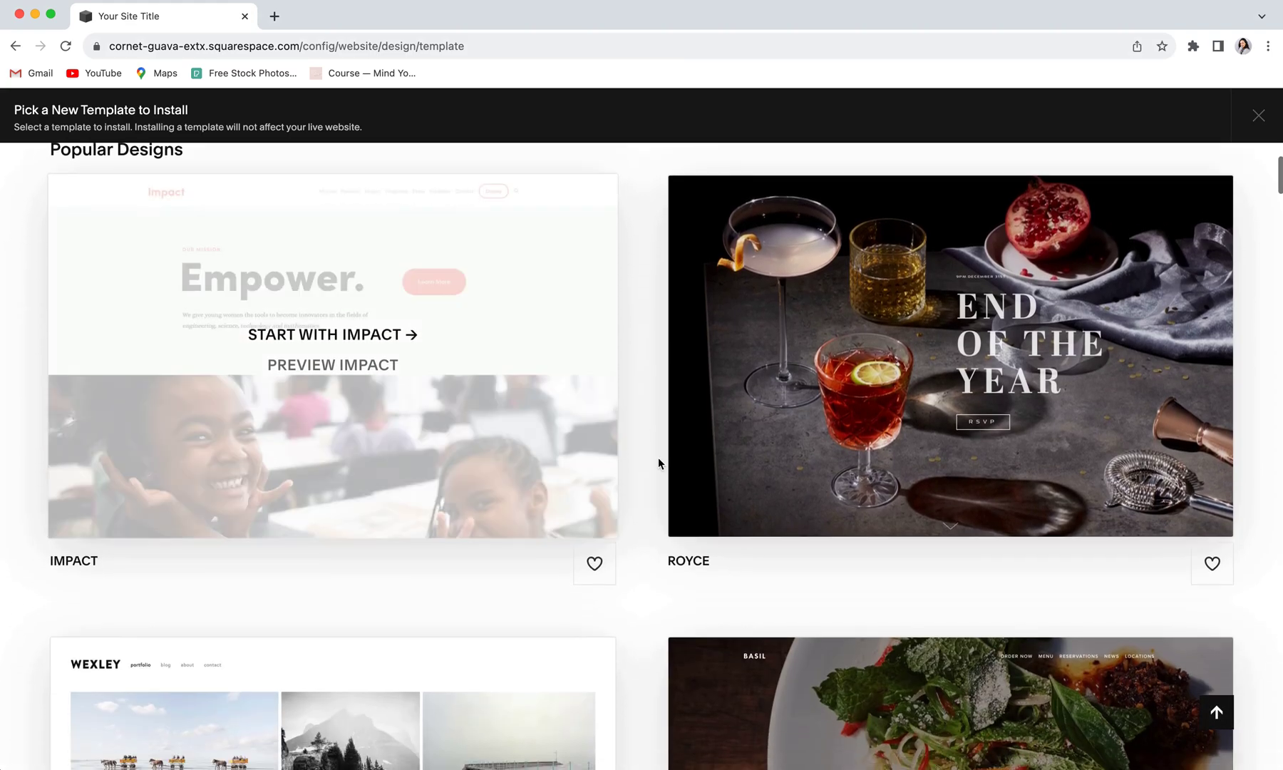
{"action": "scroll", "coordinate": [657, 462], "scroll_direction": "up", "scroll_amount": 5}
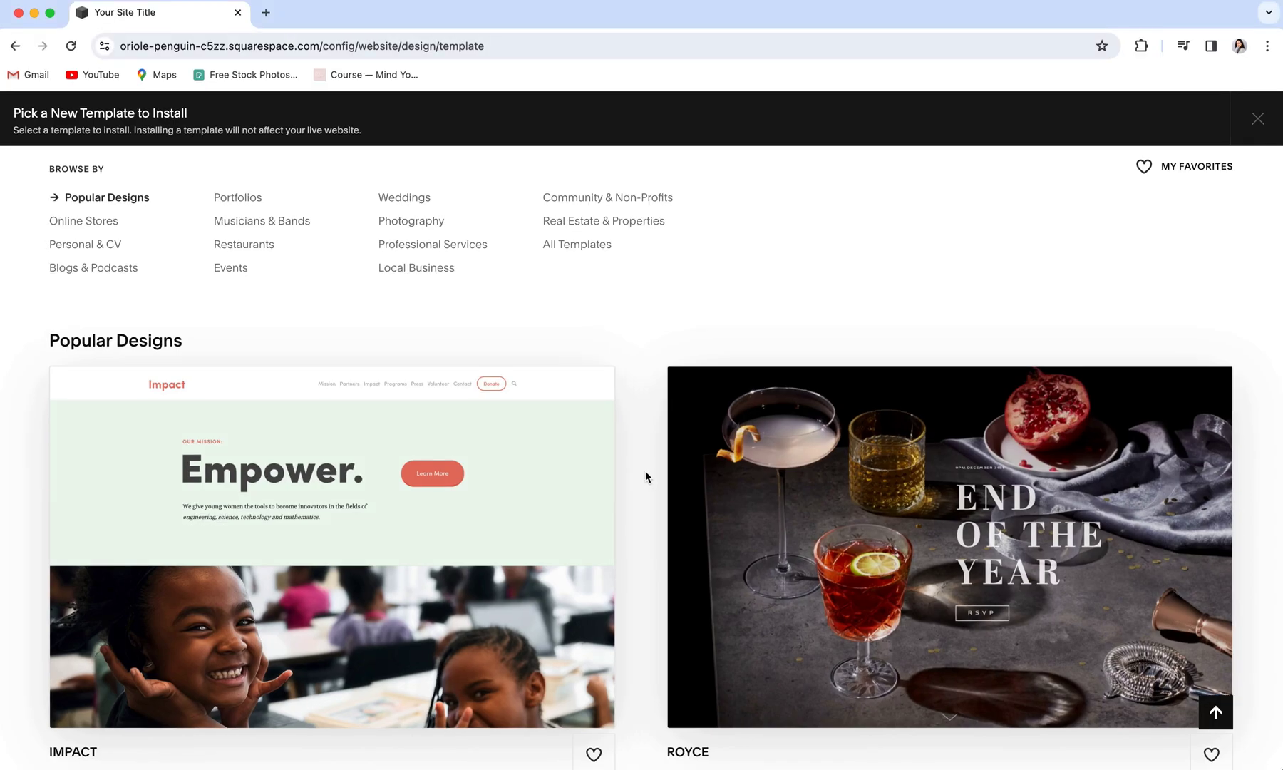
{"action": "scroll", "coordinate": [646, 472], "scroll_direction": "down", "scroll_amount": 6}
{"action": "scroll", "coordinate": [646, 478], "scroll_direction": "down", "scroll_amount": 3}
{"action": "scroll", "coordinate": [646, 476], "scroll_direction": "up", "scroll_amount": 9}
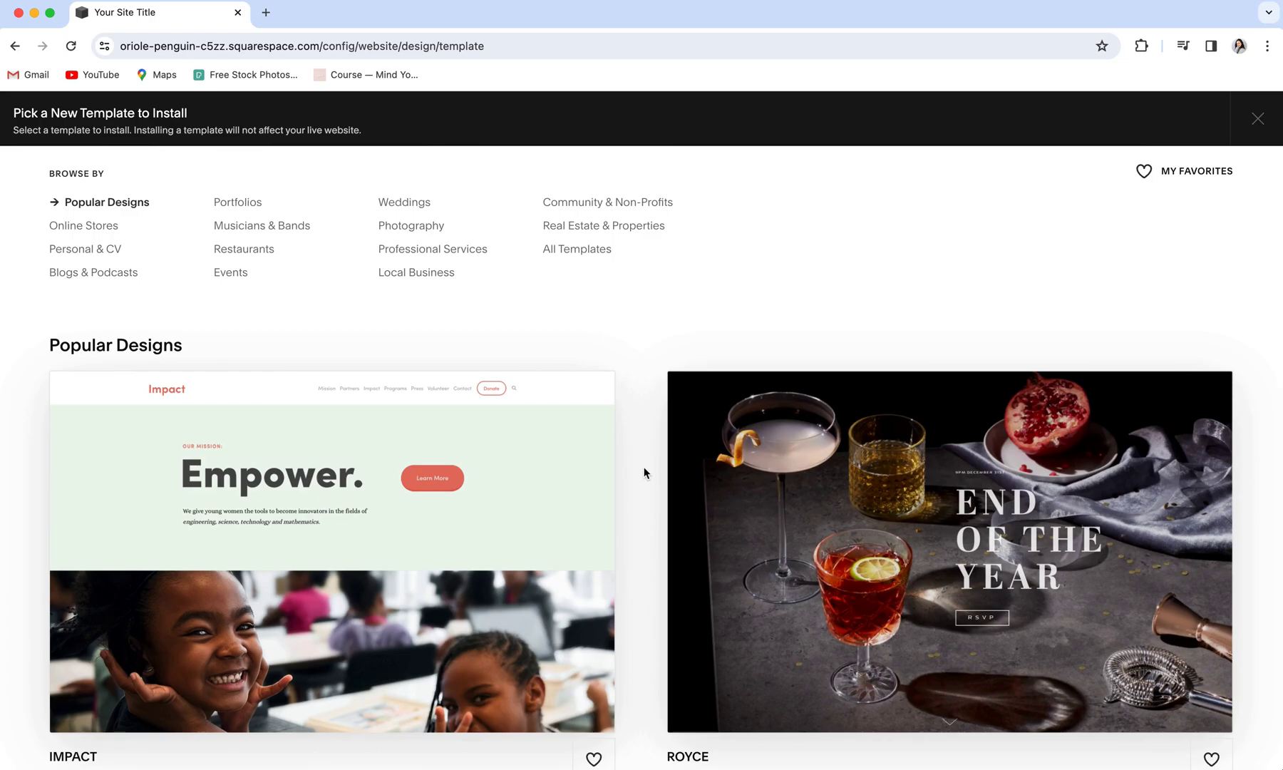
{"action": "scroll", "coordinate": [638, 460], "scroll_direction": "down", "scroll_amount": 3}
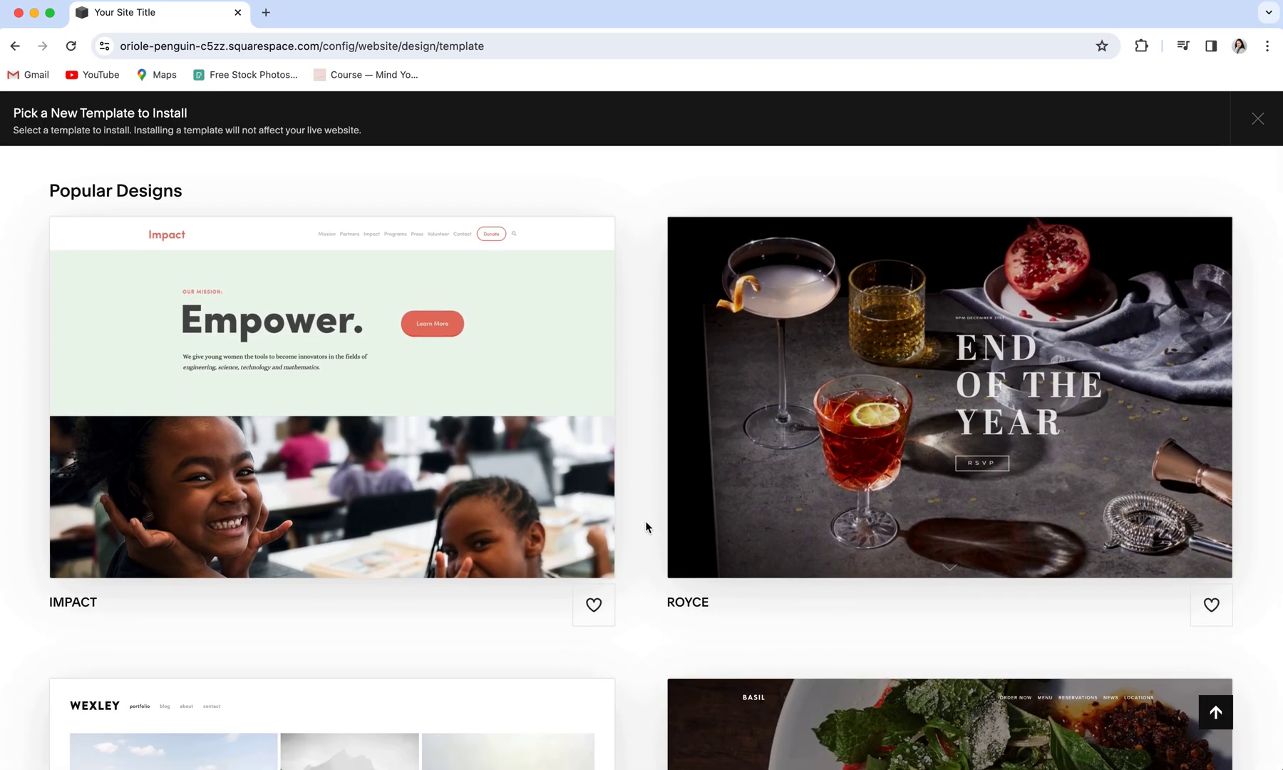
{"action": "scroll", "coordinate": [645, 520], "scroll_direction": "down", "scroll_amount": 3}
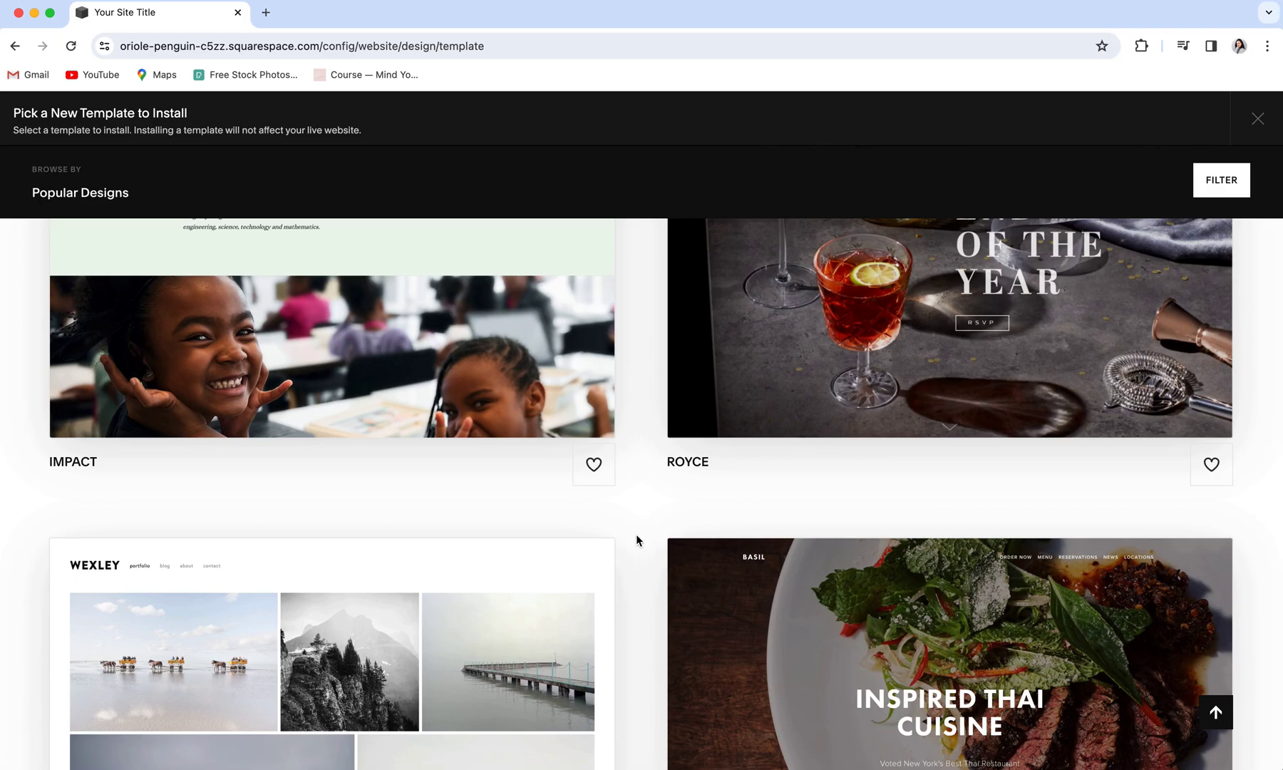
{"action": "scroll", "coordinate": [636, 535], "scroll_direction": "down", "scroll_amount": 10}
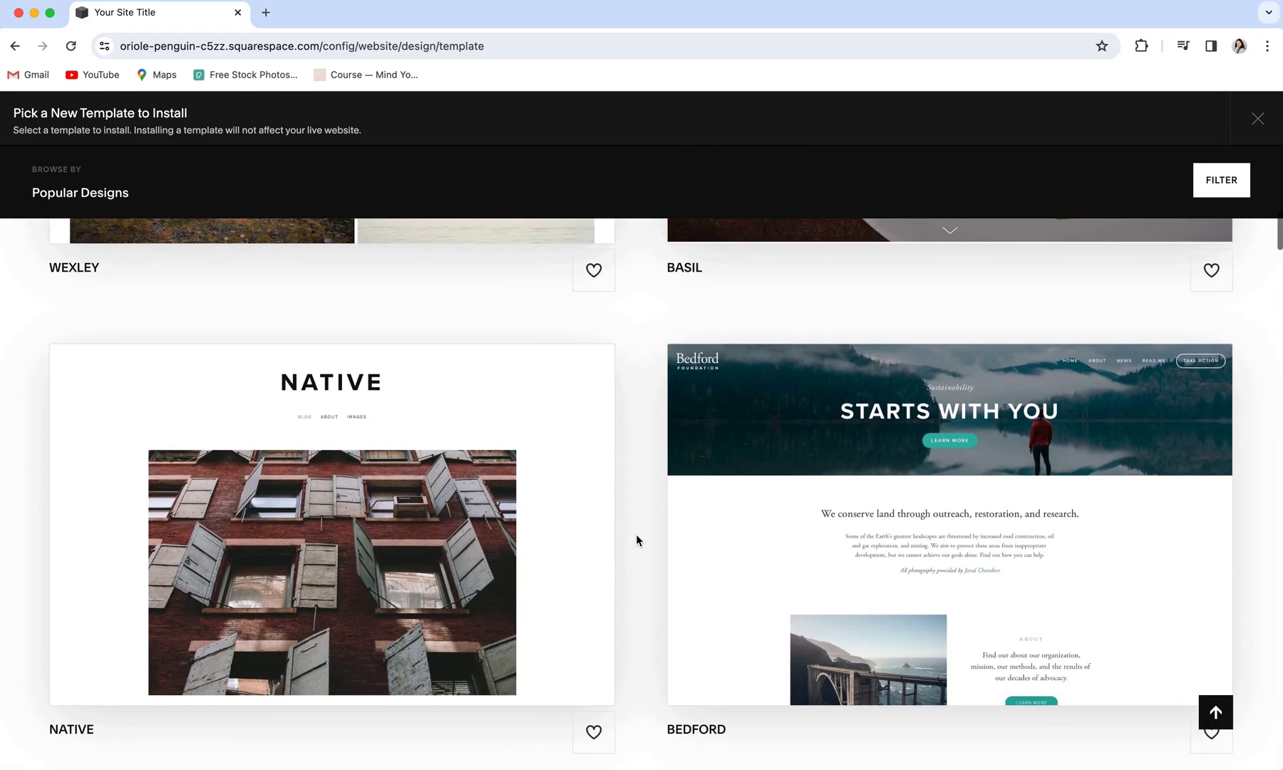
{"action": "mouse_move", "coordinate": [965, 613]}
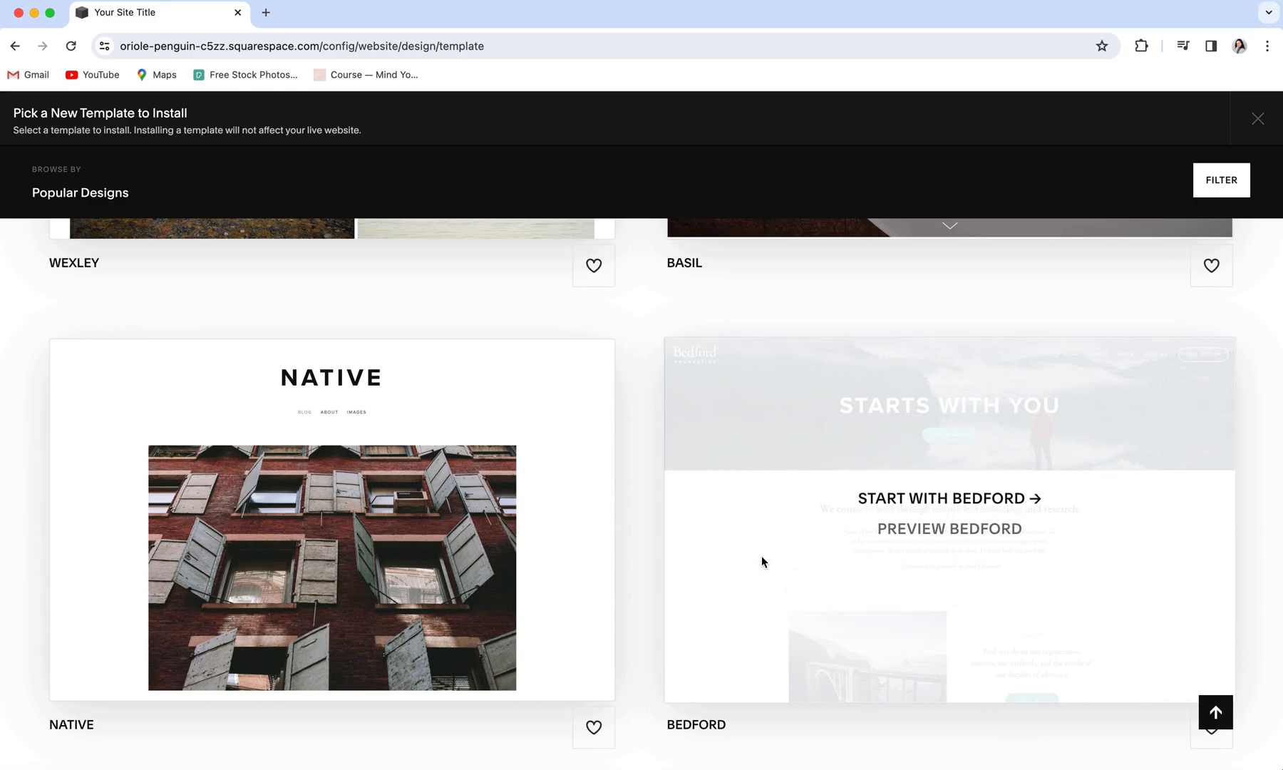
{"action": "scroll", "coordinate": [761, 561], "scroll_direction": "down", "scroll_amount": 2}
{"action": "scroll", "coordinate": [788, 567], "scroll_direction": "up", "scroll_amount": 6}
{"action": "scroll", "coordinate": [661, 551], "scroll_direction": "up", "scroll_amount": 8}
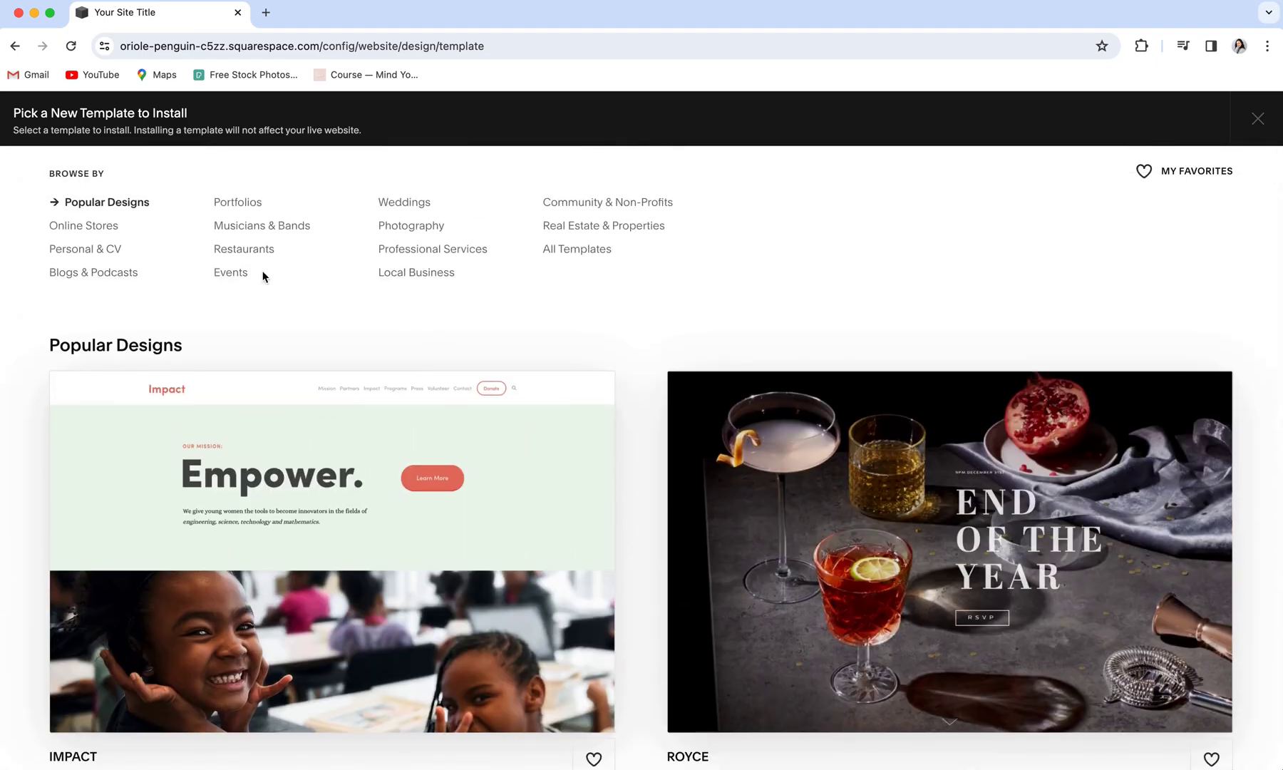
Step: Look through the Online Stores templates, then return to Popular Designs
{"action": "left_click", "coordinate": [78, 228]}
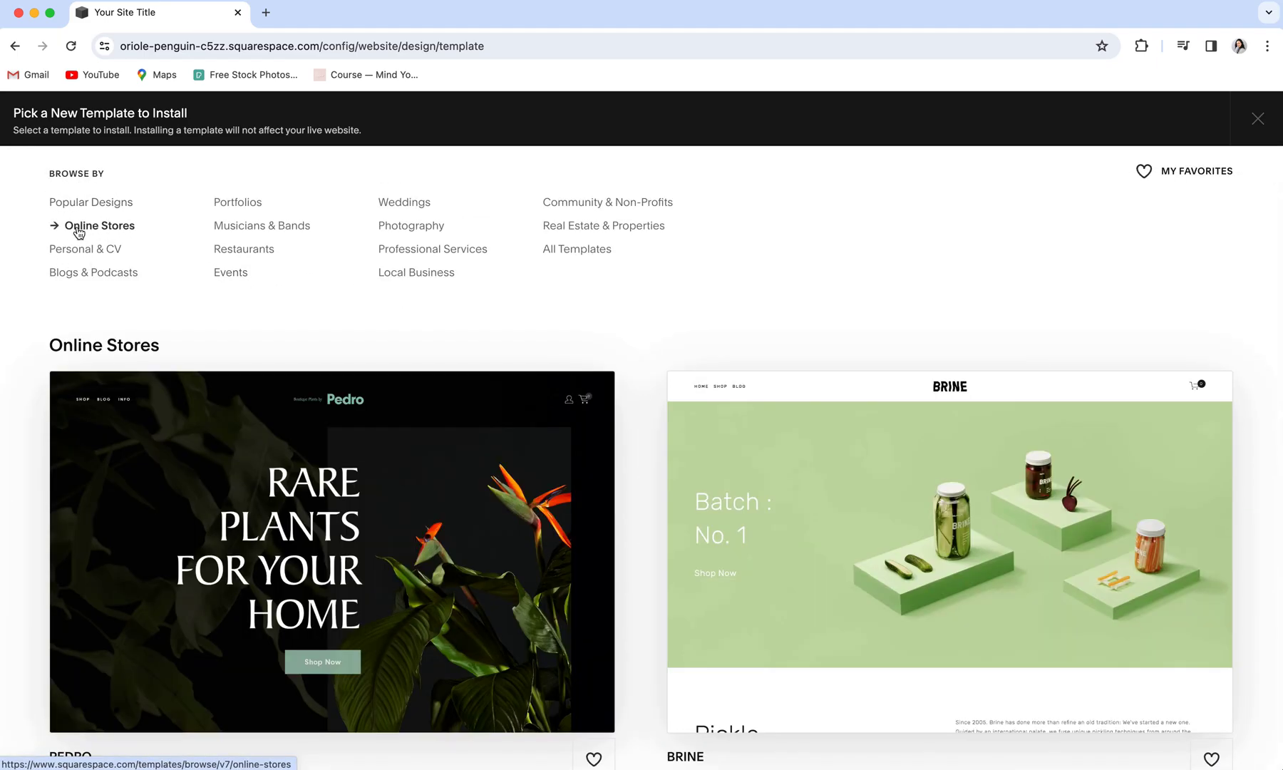
{"action": "scroll", "coordinate": [549, 370], "scroll_direction": "down", "scroll_amount": 2}
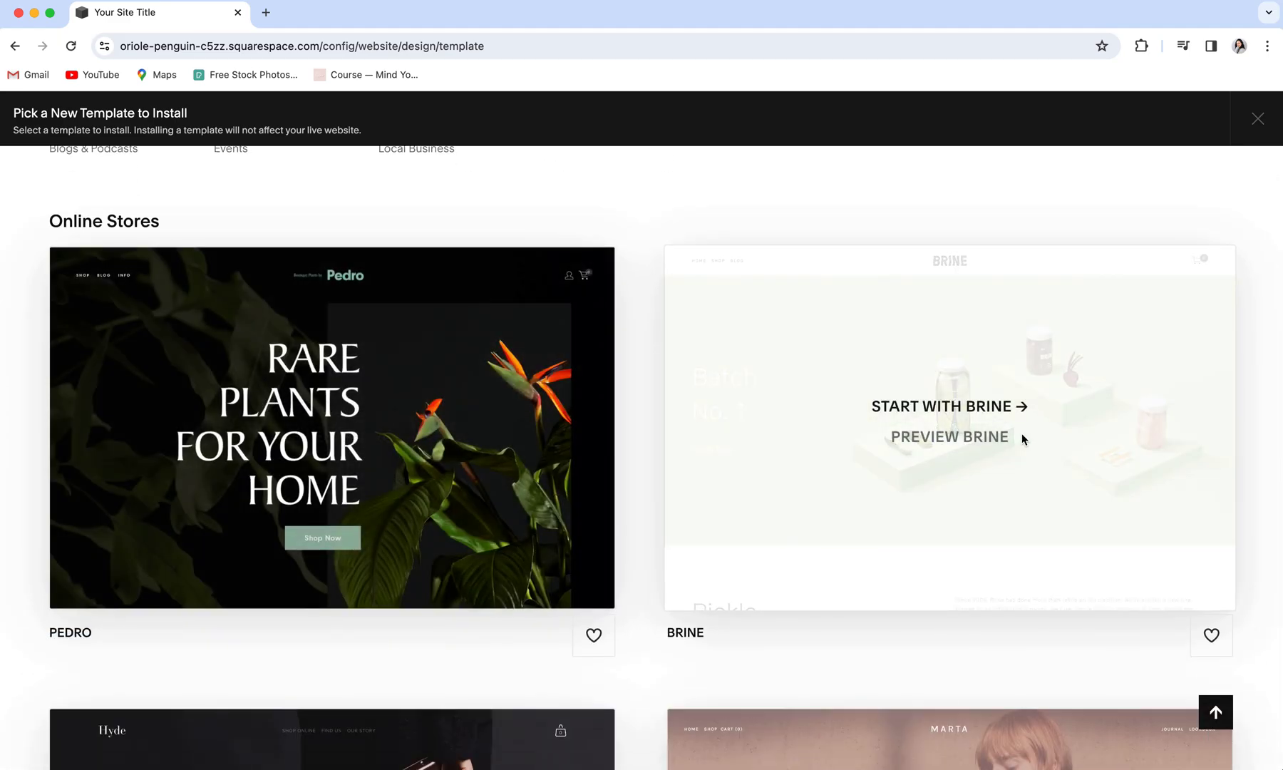
{"action": "scroll", "coordinate": [1015, 434], "scroll_direction": "up", "scroll_amount": 2}
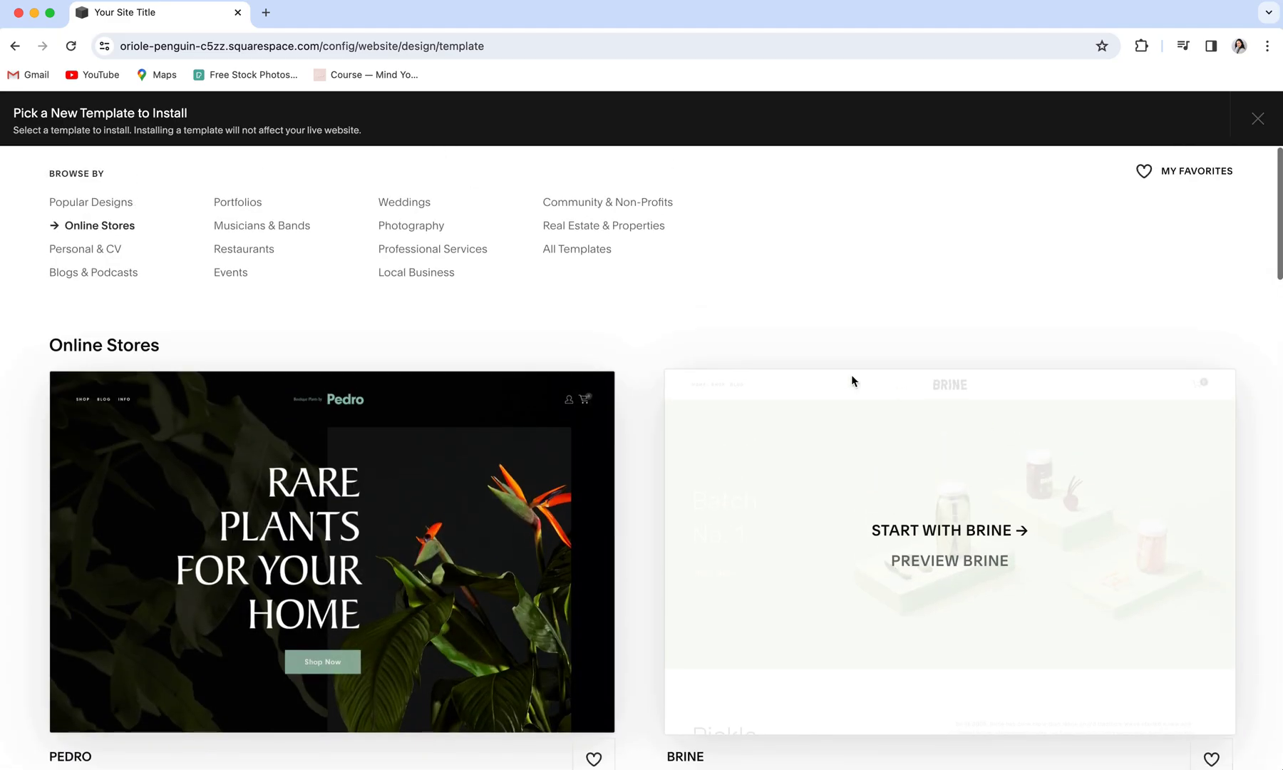
{"action": "left_click", "coordinate": [110, 204]}
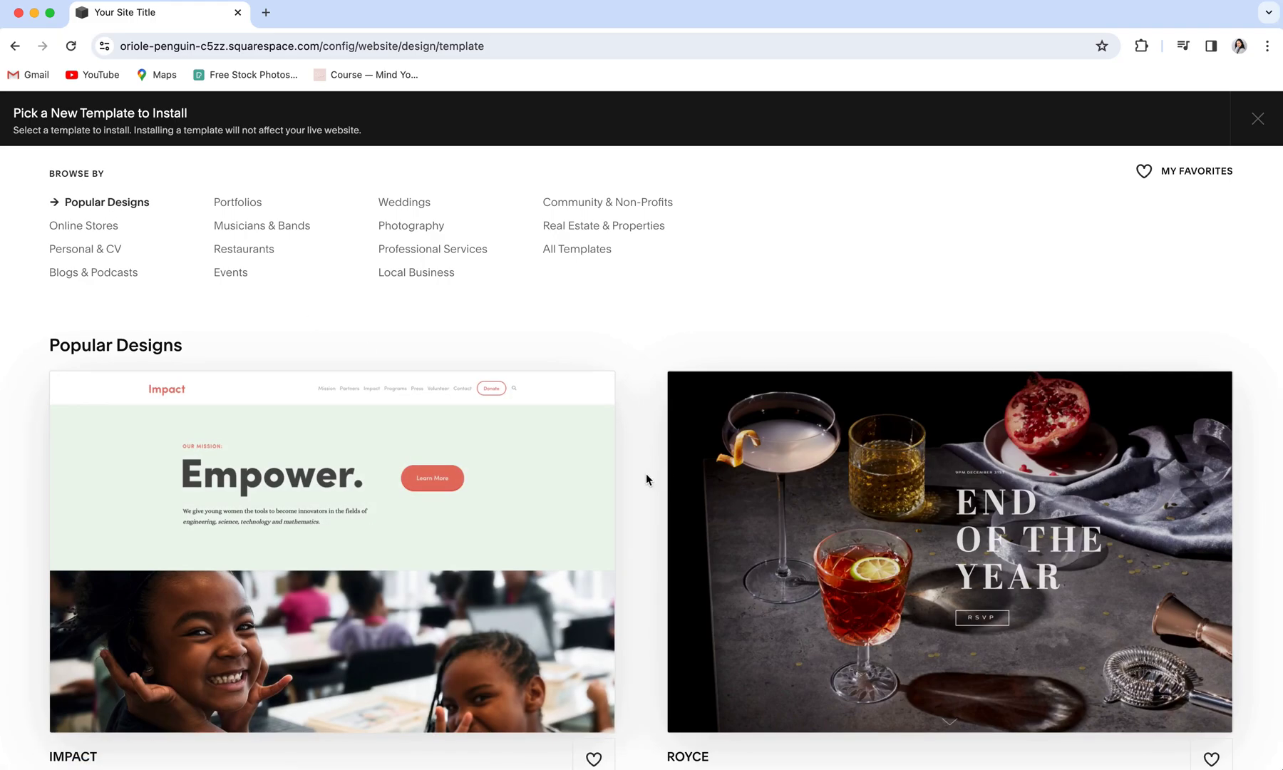
{"action": "scroll", "coordinate": [646, 474], "scroll_direction": "down", "scroll_amount": 3}
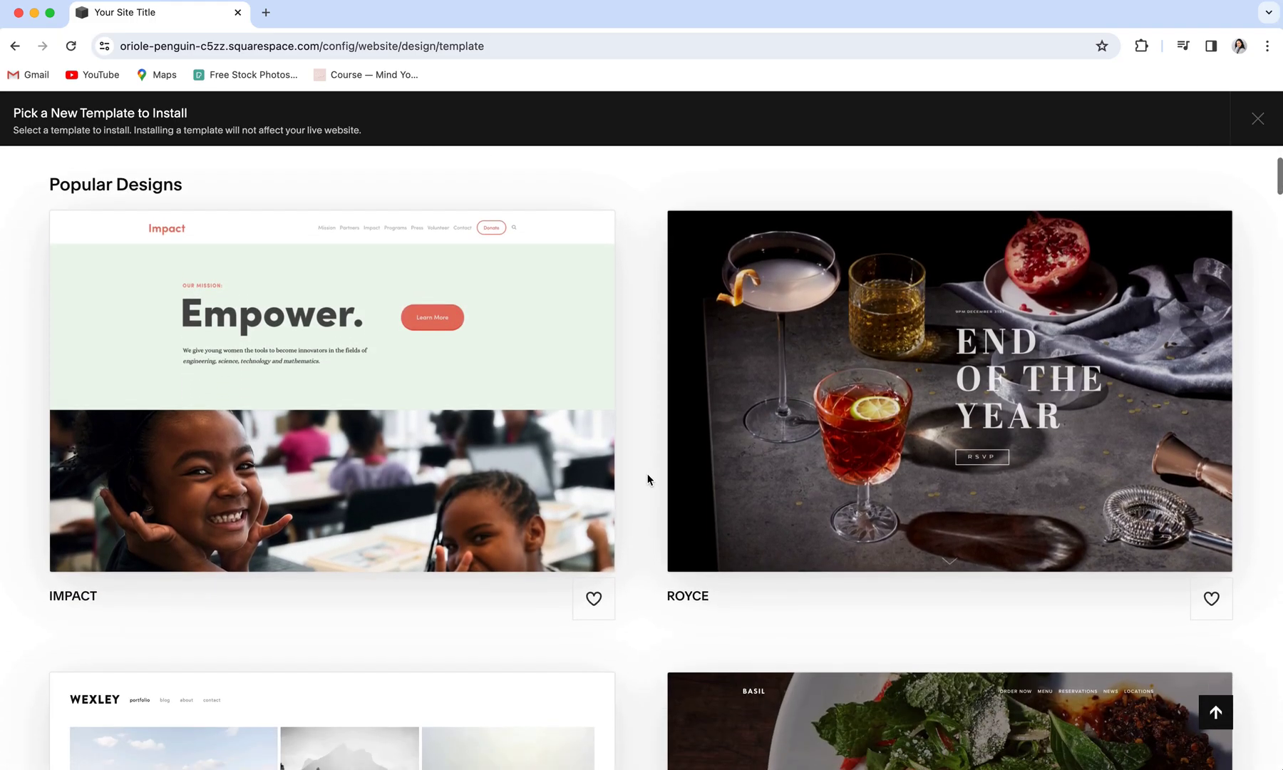
{"action": "scroll", "coordinate": [649, 476], "scroll_direction": "down", "scroll_amount": 15}
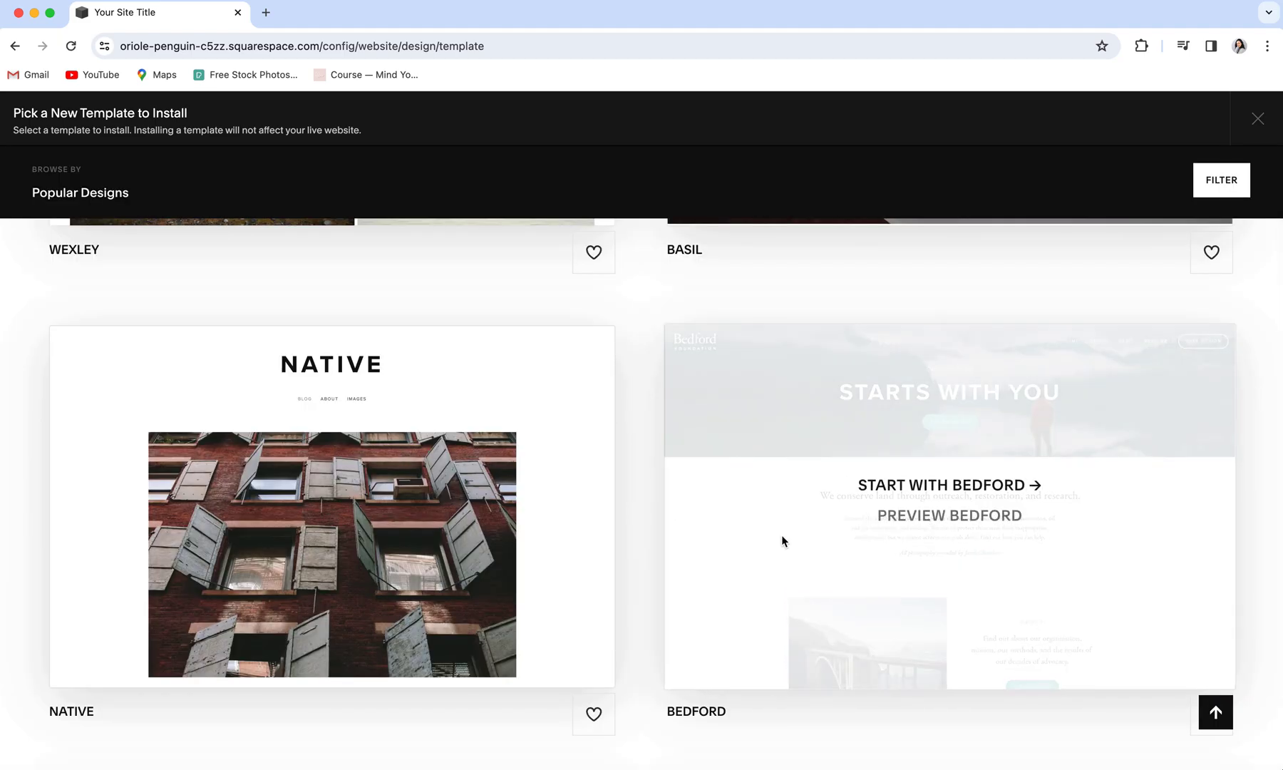
{"action": "left_click", "coordinate": [939, 487]}
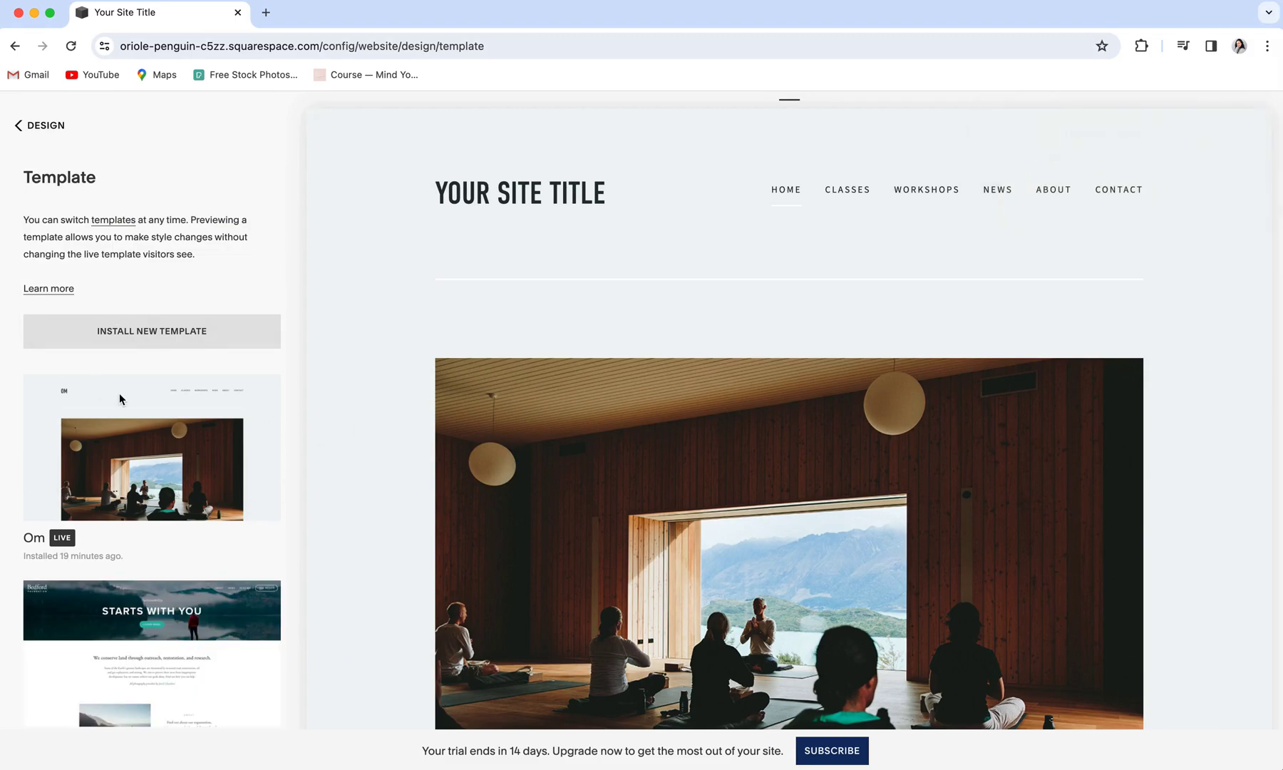
{"action": "scroll", "coordinate": [150, 525], "scroll_direction": "down", "scroll_amount": 2}
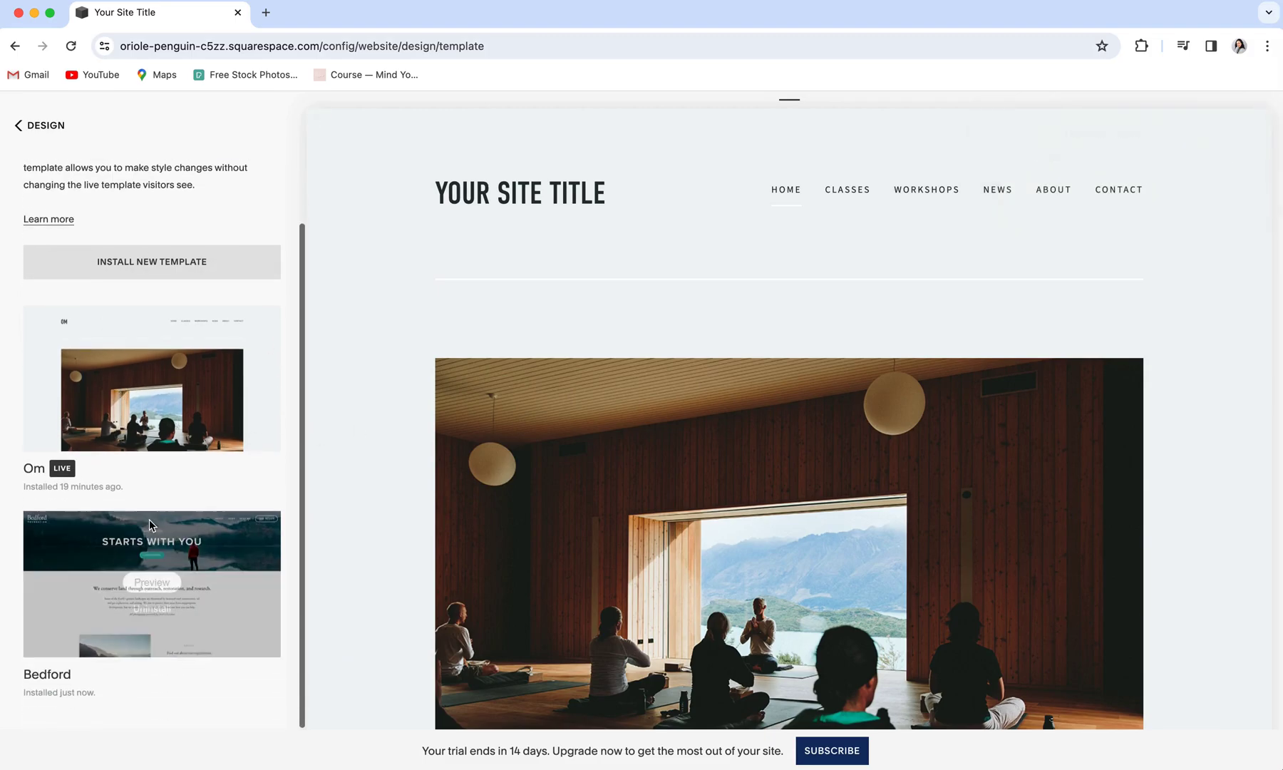
{"action": "left_click", "coordinate": [151, 585]}
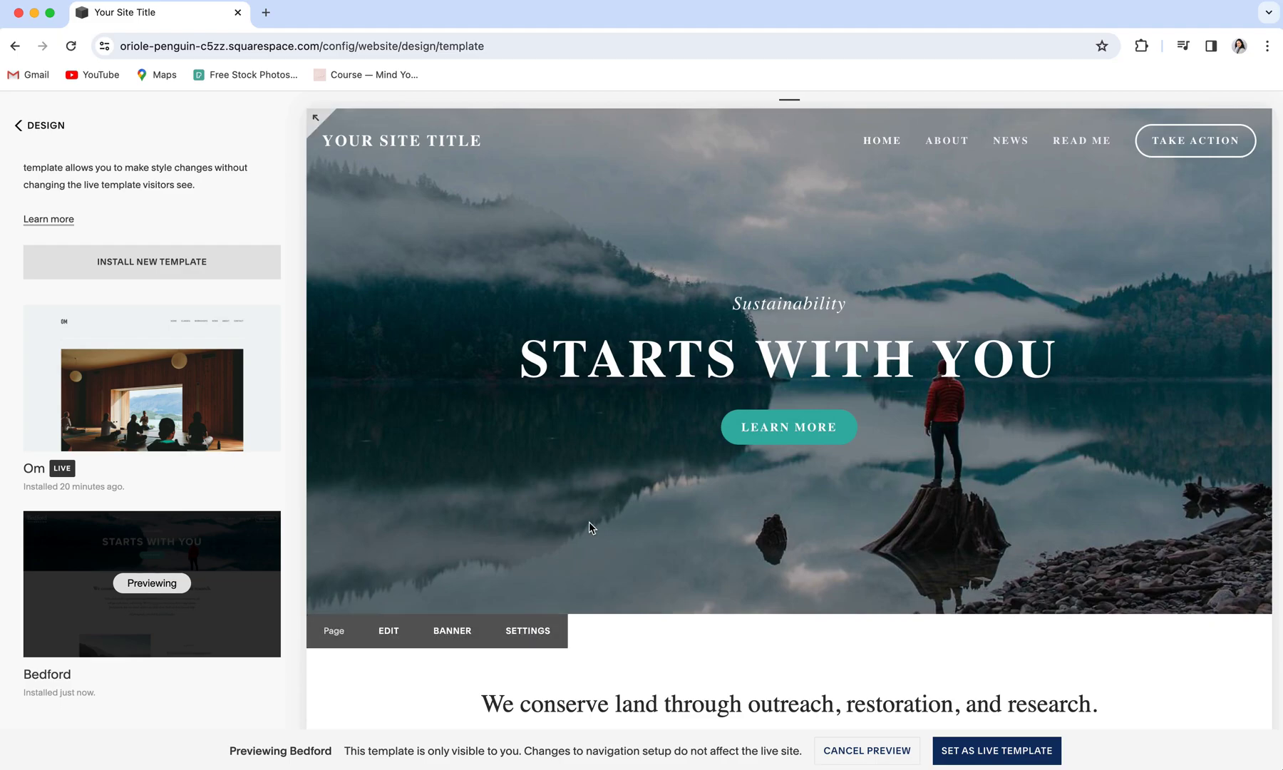
{"action": "scroll", "coordinate": [588, 527], "scroll_direction": "down", "scroll_amount": 6}
{"action": "scroll", "coordinate": [587, 530], "scroll_direction": "up", "scroll_amount": 6}
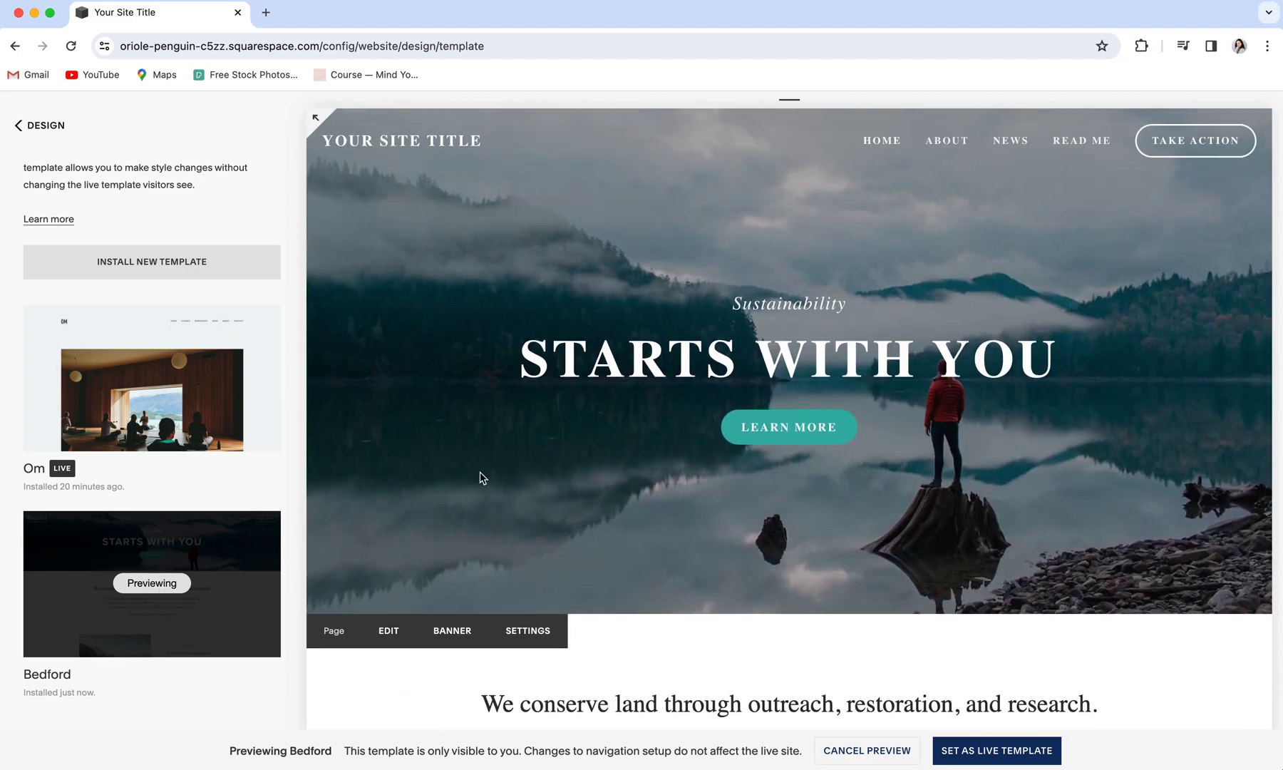
{"action": "scroll", "coordinate": [583, 494], "scroll_direction": "down", "scroll_amount": 6}
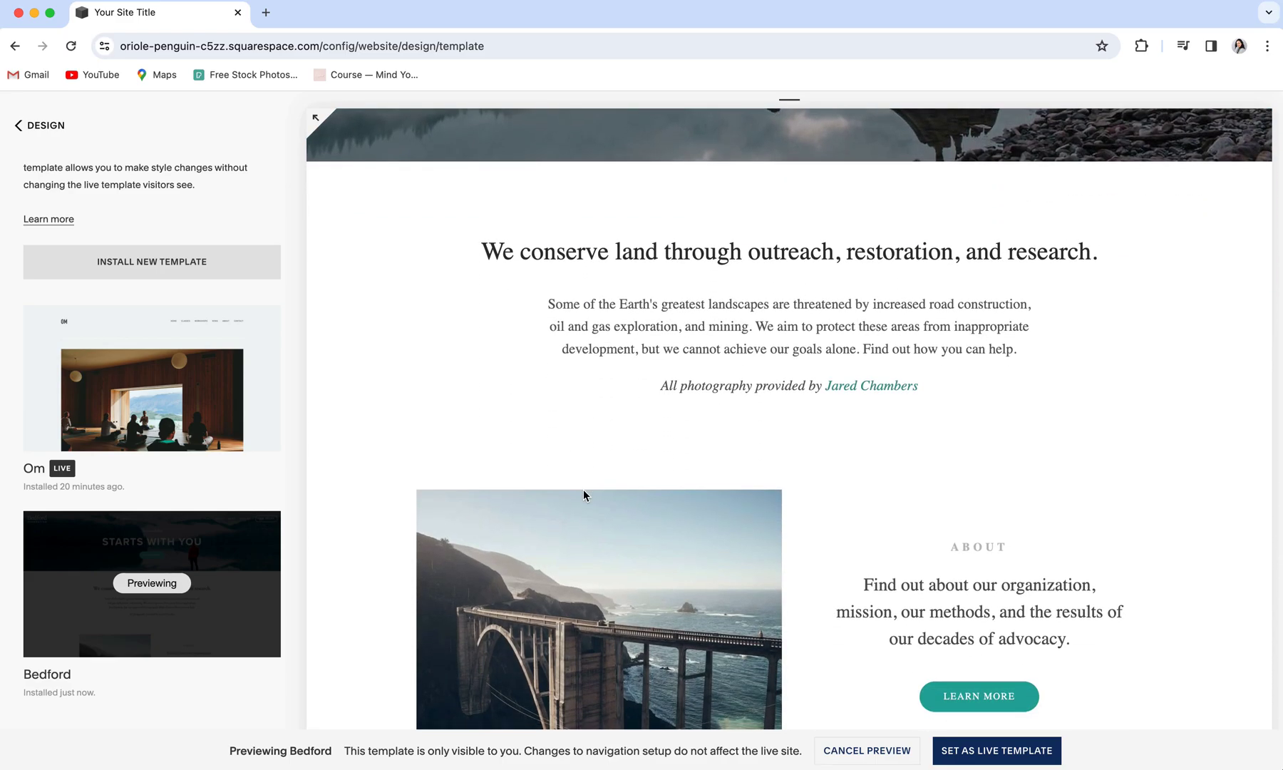
{"action": "scroll", "coordinate": [583, 494], "scroll_direction": "up", "scroll_amount": 6}
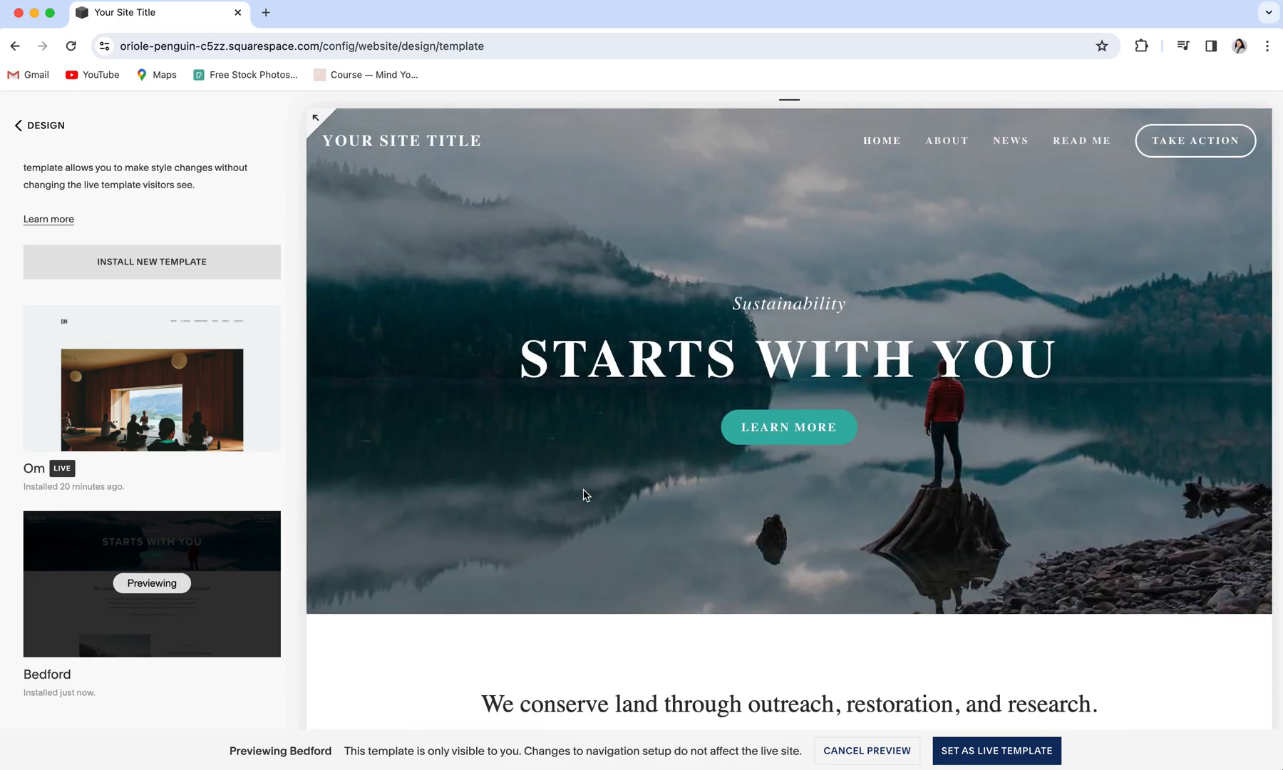
{"action": "mouse_move", "coordinate": [584, 494]}
{"action": "mouse_move", "coordinate": [360, 597]}
{"action": "scroll", "coordinate": [363, 578], "scroll_direction": "down", "scroll_amount": 2}
{"action": "scroll", "coordinate": [360, 579], "scroll_direction": "up", "scroll_amount": 2}
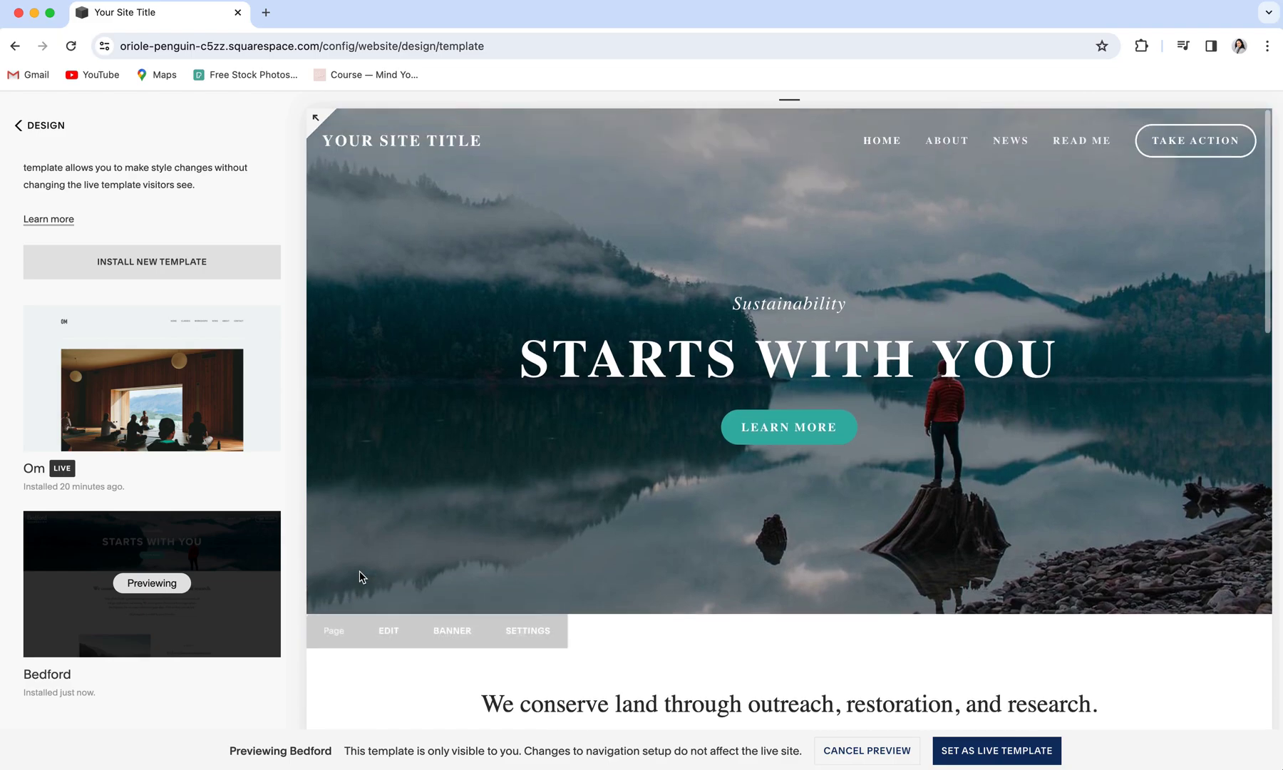
{"action": "scroll", "coordinate": [391, 579], "scroll_direction": "down", "scroll_amount": 5}
{"action": "scroll", "coordinate": [390, 581], "scroll_direction": "down", "scroll_amount": 3}
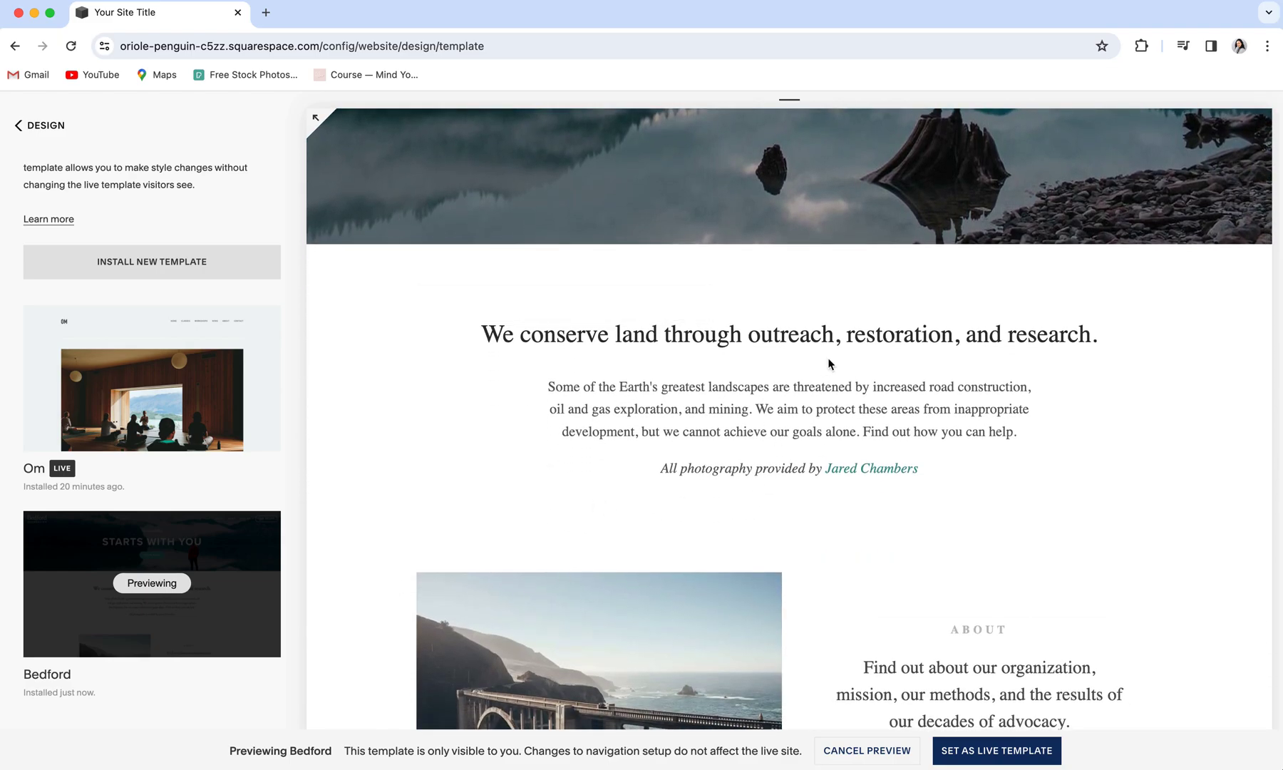
{"action": "scroll", "coordinate": [707, 500], "scroll_direction": "down", "scroll_amount": 5}
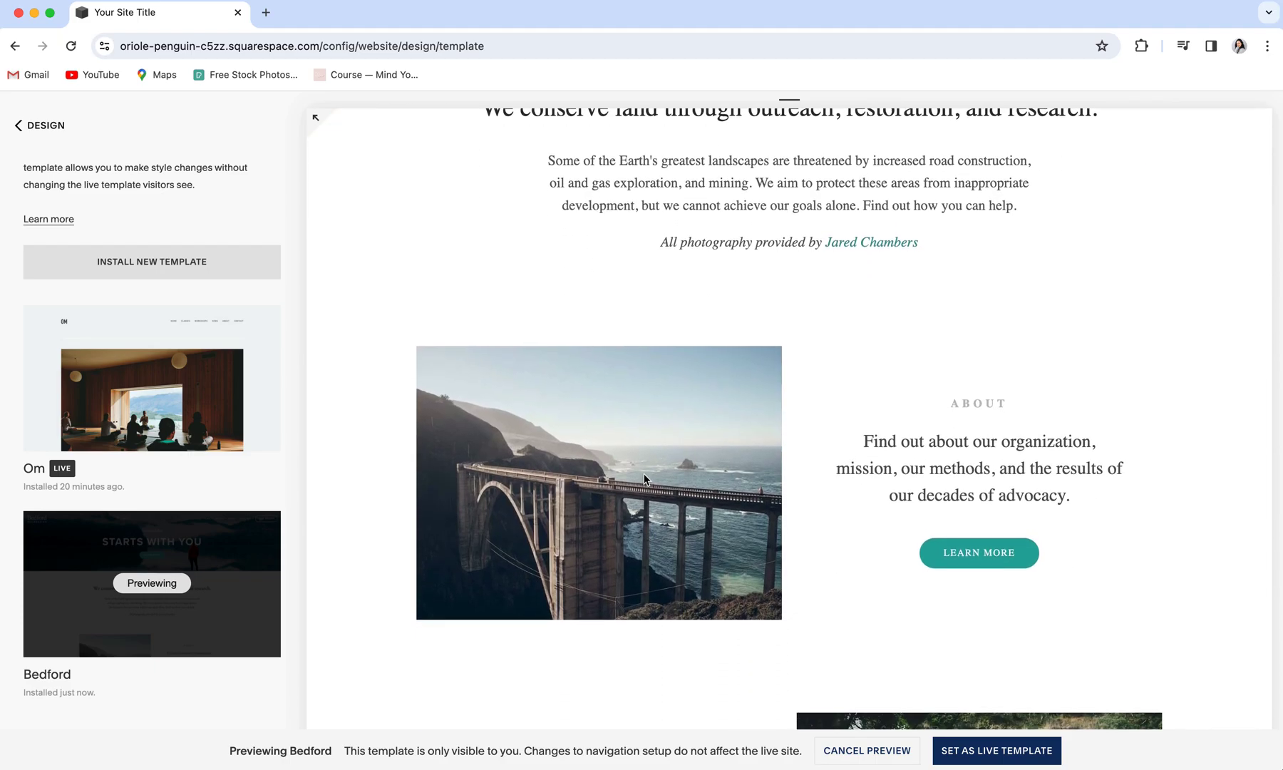
{"action": "scroll", "coordinate": [644, 479], "scroll_direction": "up", "scroll_amount": 9}
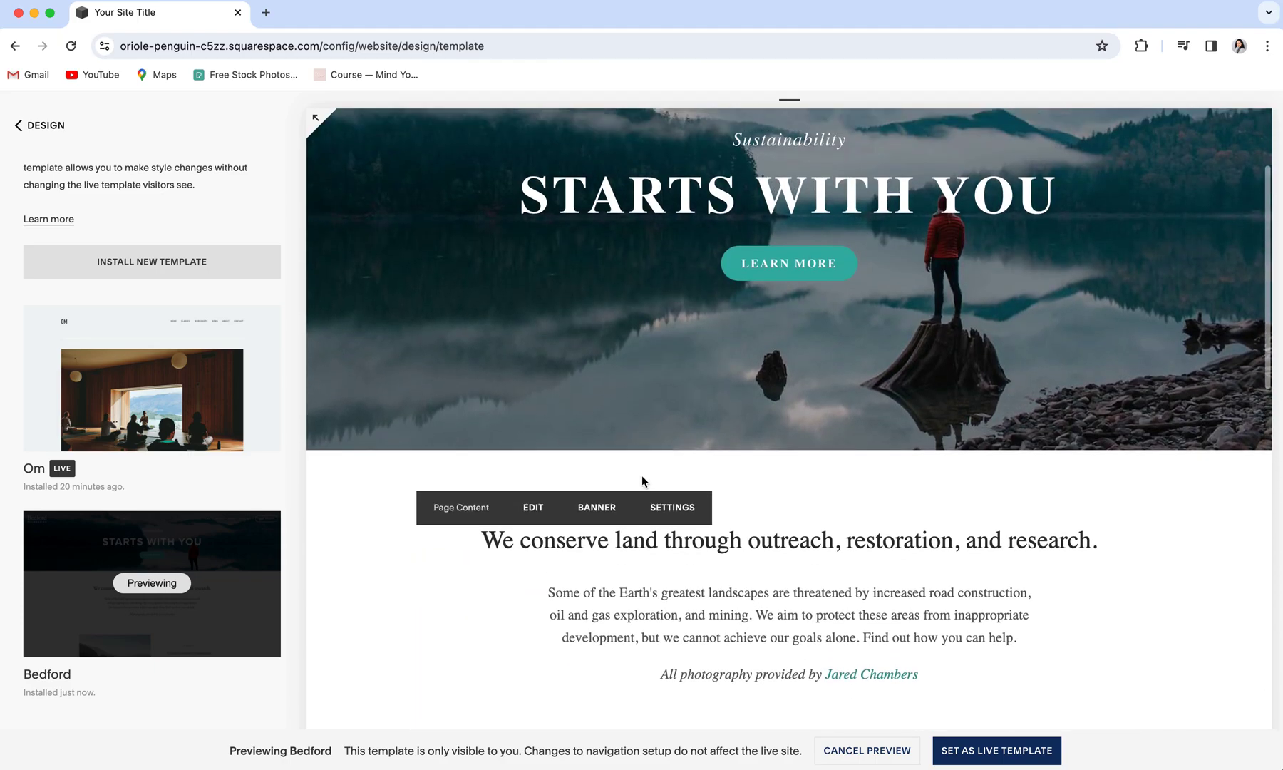
{"action": "scroll", "coordinate": [642, 475], "scroll_direction": "up", "scroll_amount": 3}
{"action": "scroll", "coordinate": [420, 514], "scroll_direction": "up", "scroll_amount": 1}
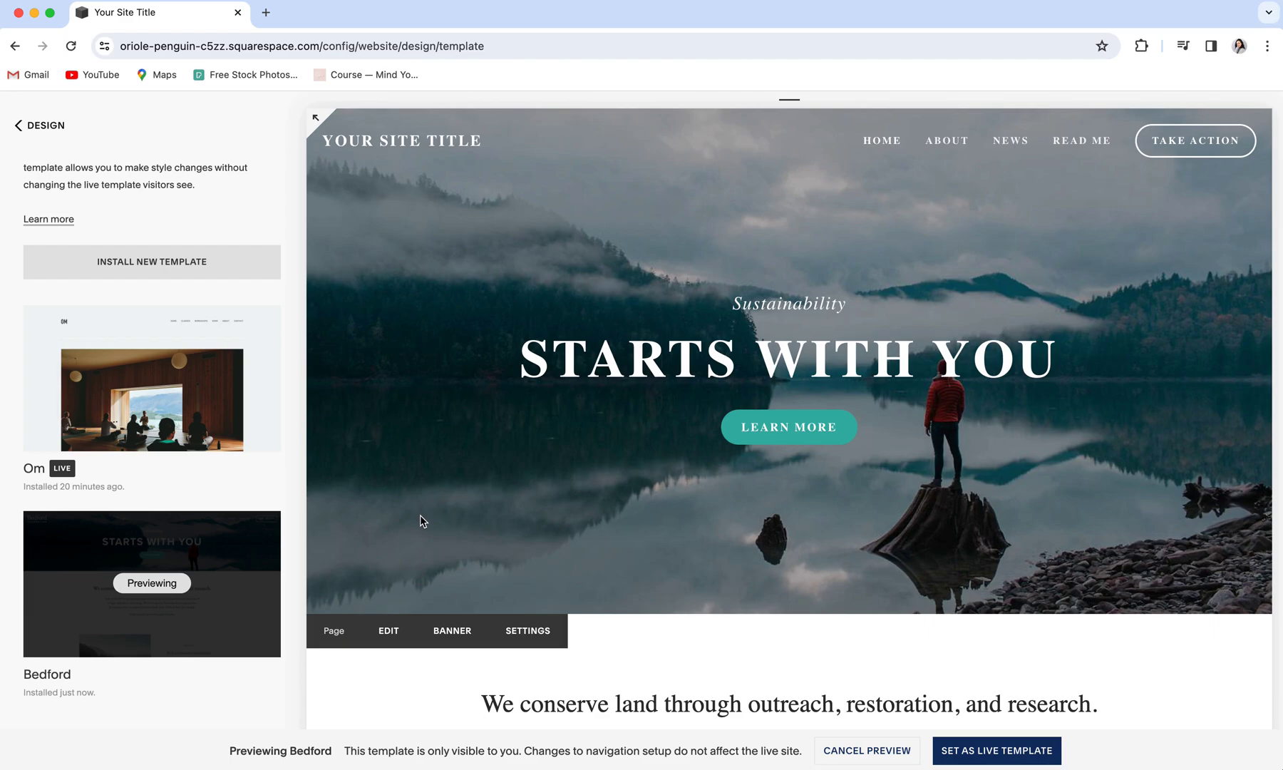
{"action": "scroll", "coordinate": [424, 517], "scroll_direction": "down", "scroll_amount": 2}
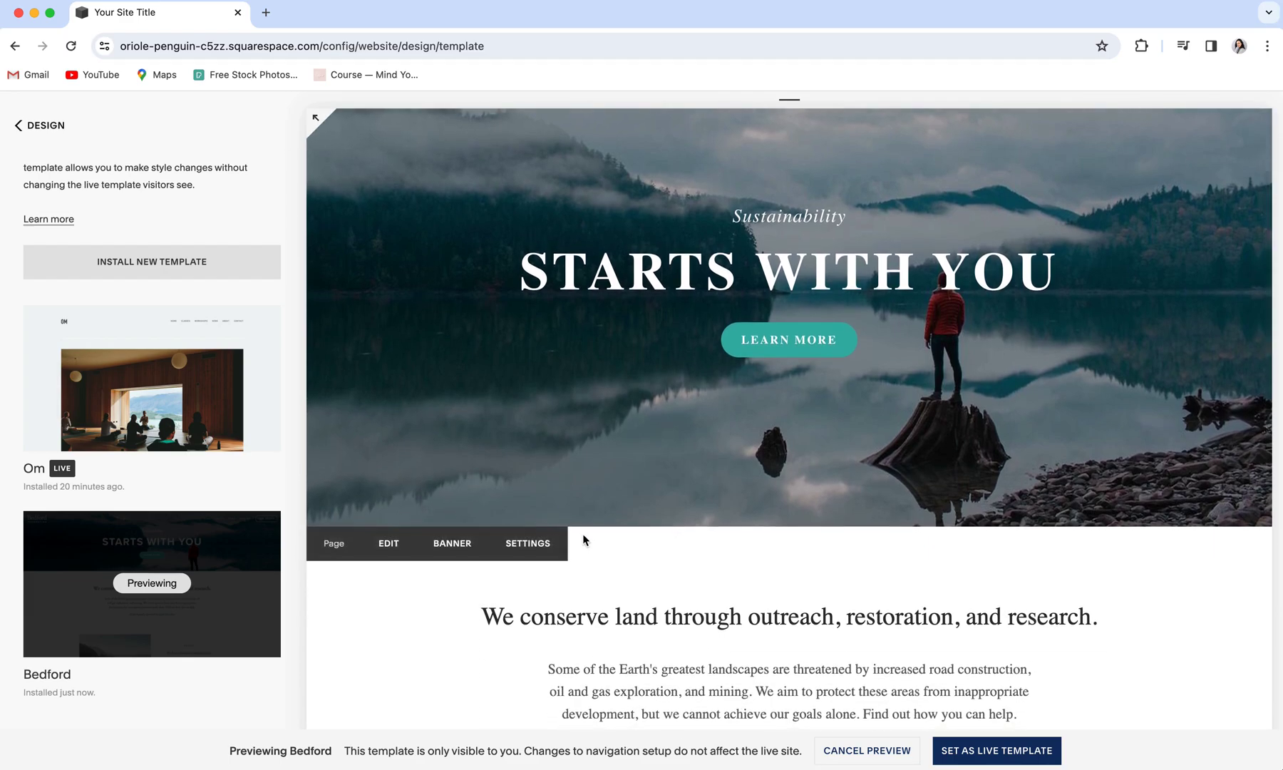
{"action": "scroll", "coordinate": [583, 535], "scroll_direction": "down", "scroll_amount": 15}
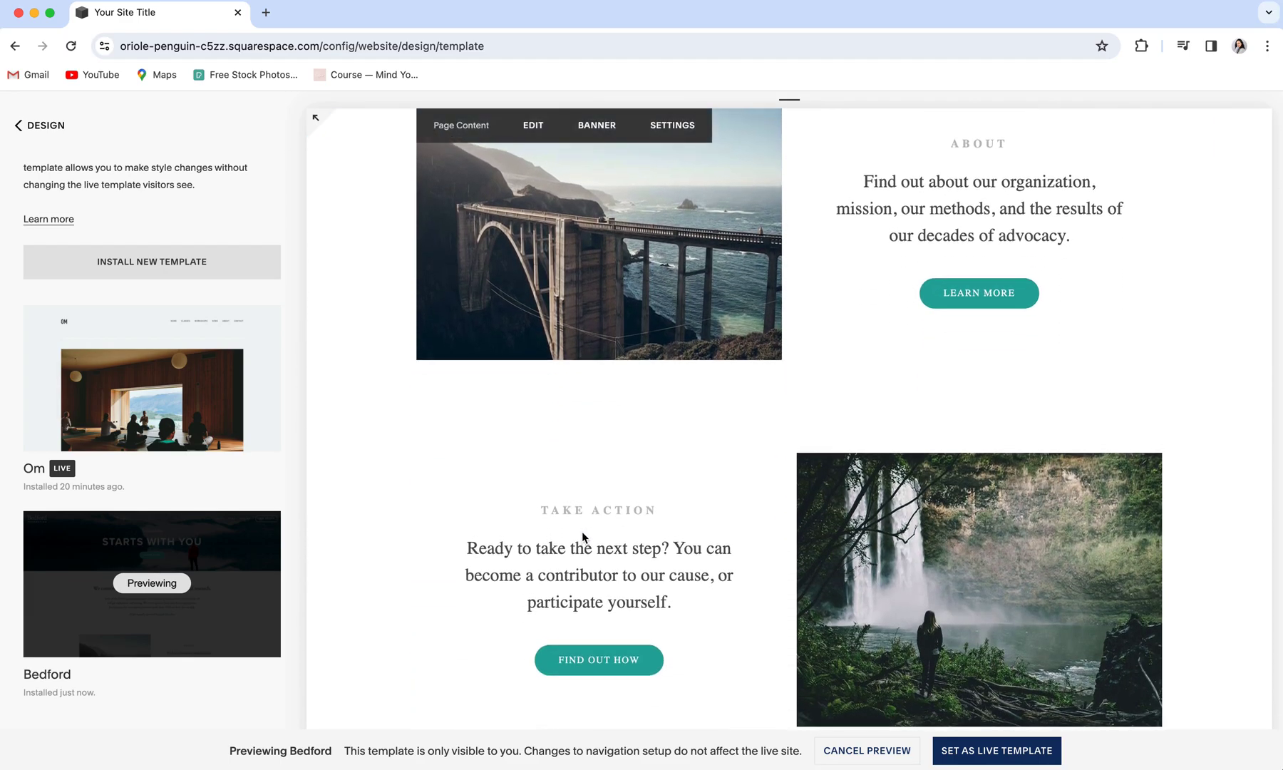
{"action": "scroll", "coordinate": [582, 536], "scroll_direction": "up", "scroll_amount": 15}
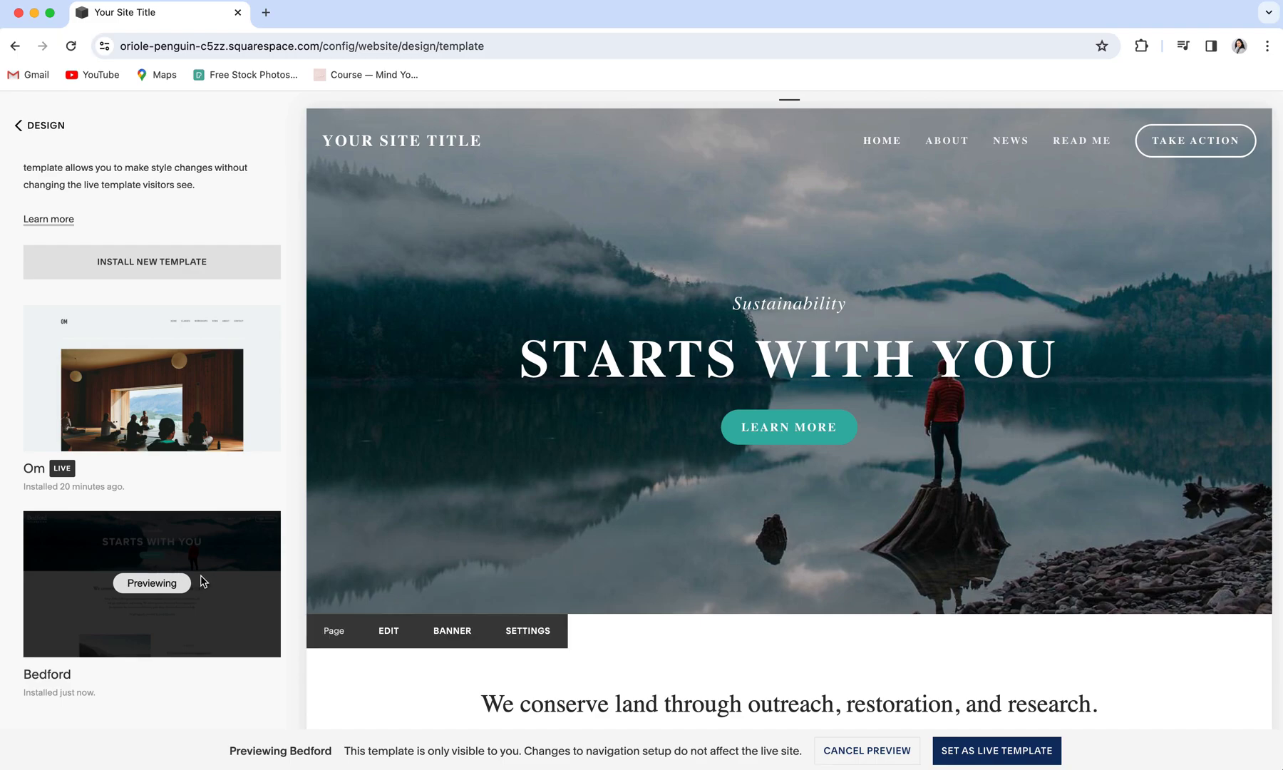
{"action": "scroll", "coordinate": [467, 522], "scroll_direction": "down", "scroll_amount": 4}
{"action": "scroll", "coordinate": [466, 523], "scroll_direction": "up", "scroll_amount": 3}
{"action": "scroll", "coordinate": [467, 524], "scroll_direction": "up", "scroll_amount": 2}
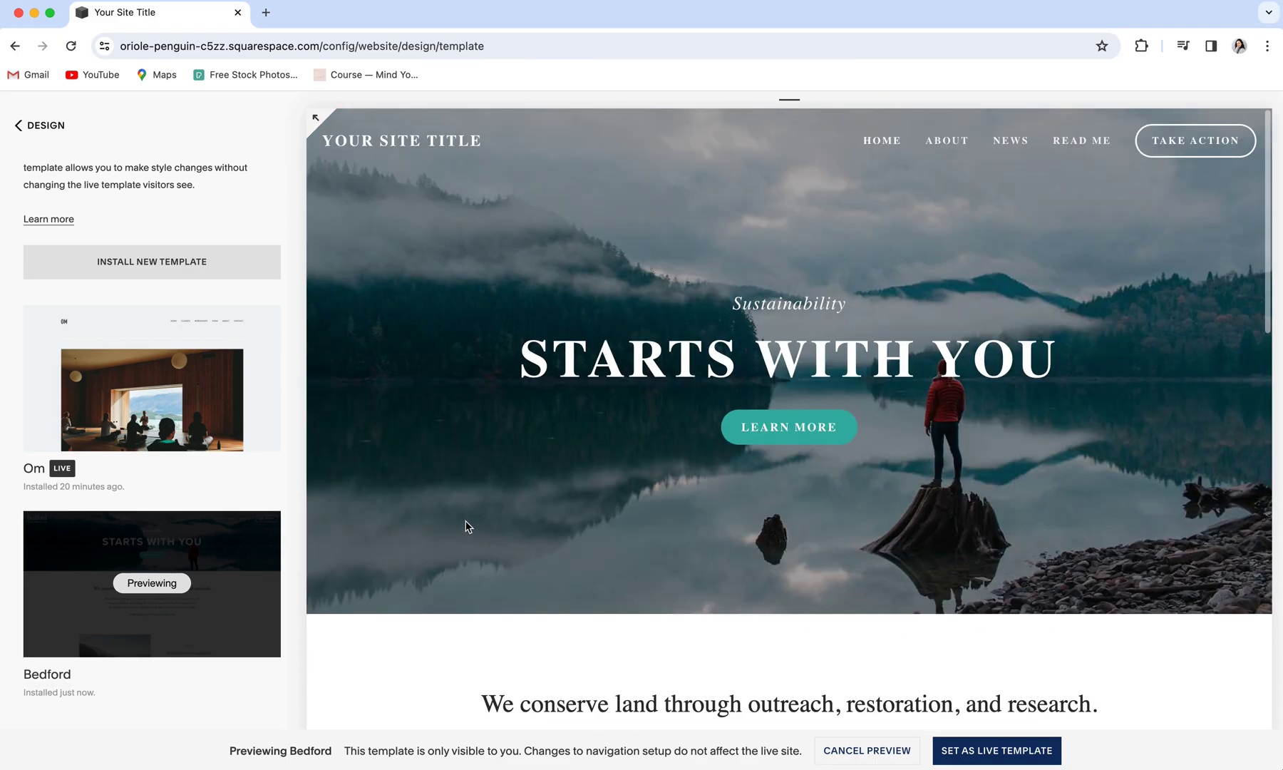
Step: Make Bedford the live template for all visitors and open the duplicated site's Website section
{"action": "left_click", "coordinate": [989, 756]}
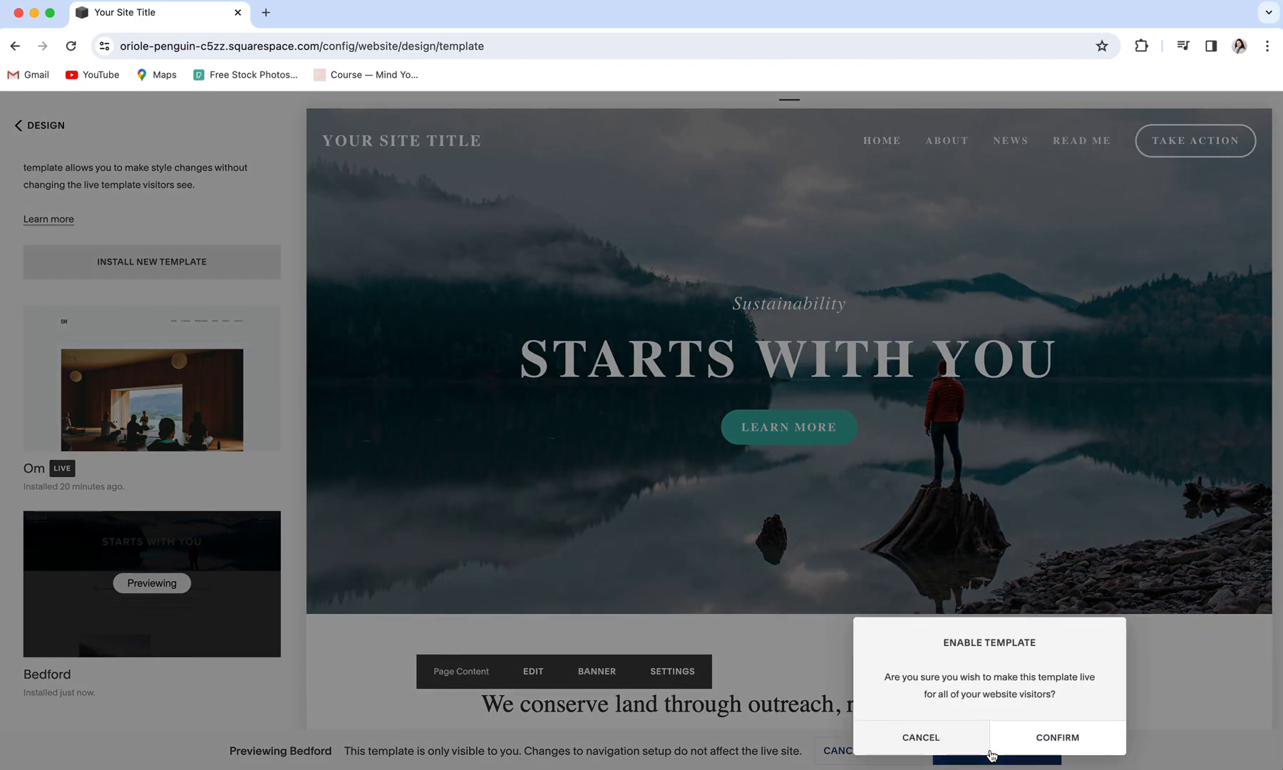
{"action": "left_click", "coordinate": [1063, 738]}
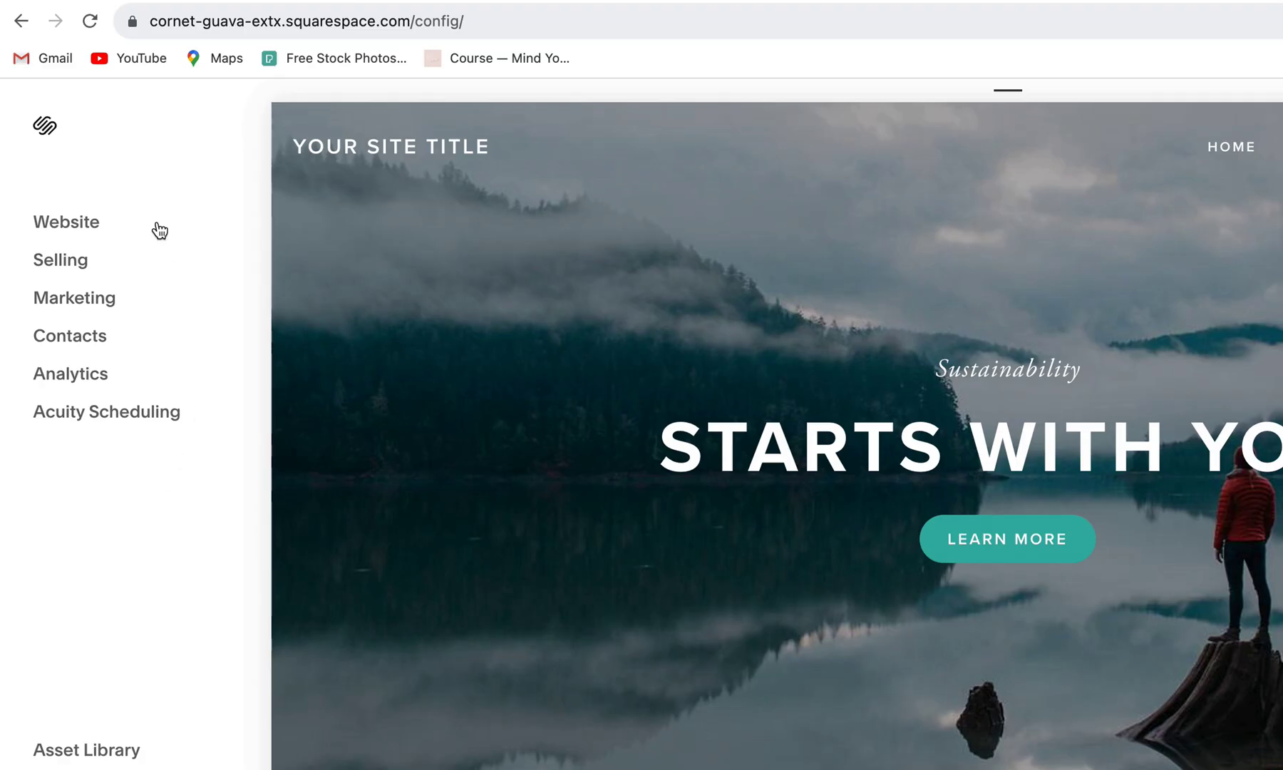
{"action": "left_click", "coordinate": [66, 198]}
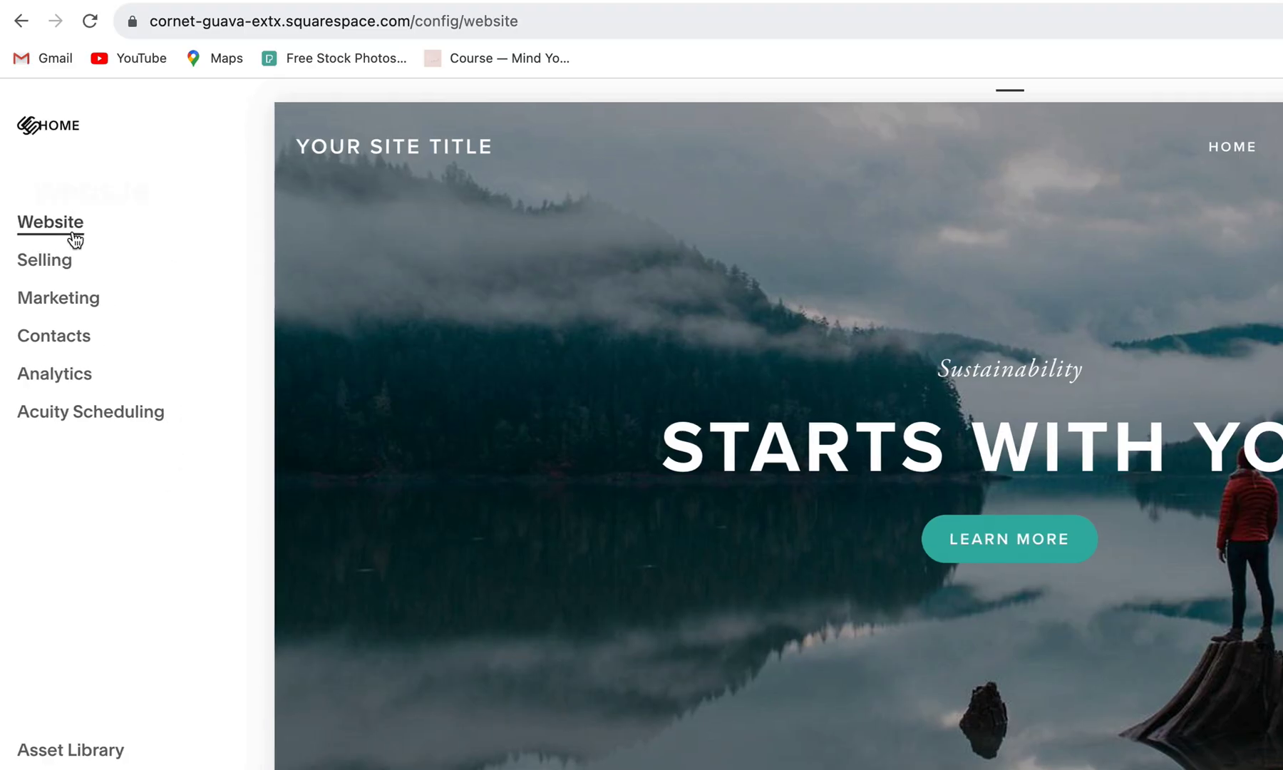
Step: Go to Design and launch the Update to Version 7.1 flow
{"action": "left_click", "coordinate": [61, 298]}
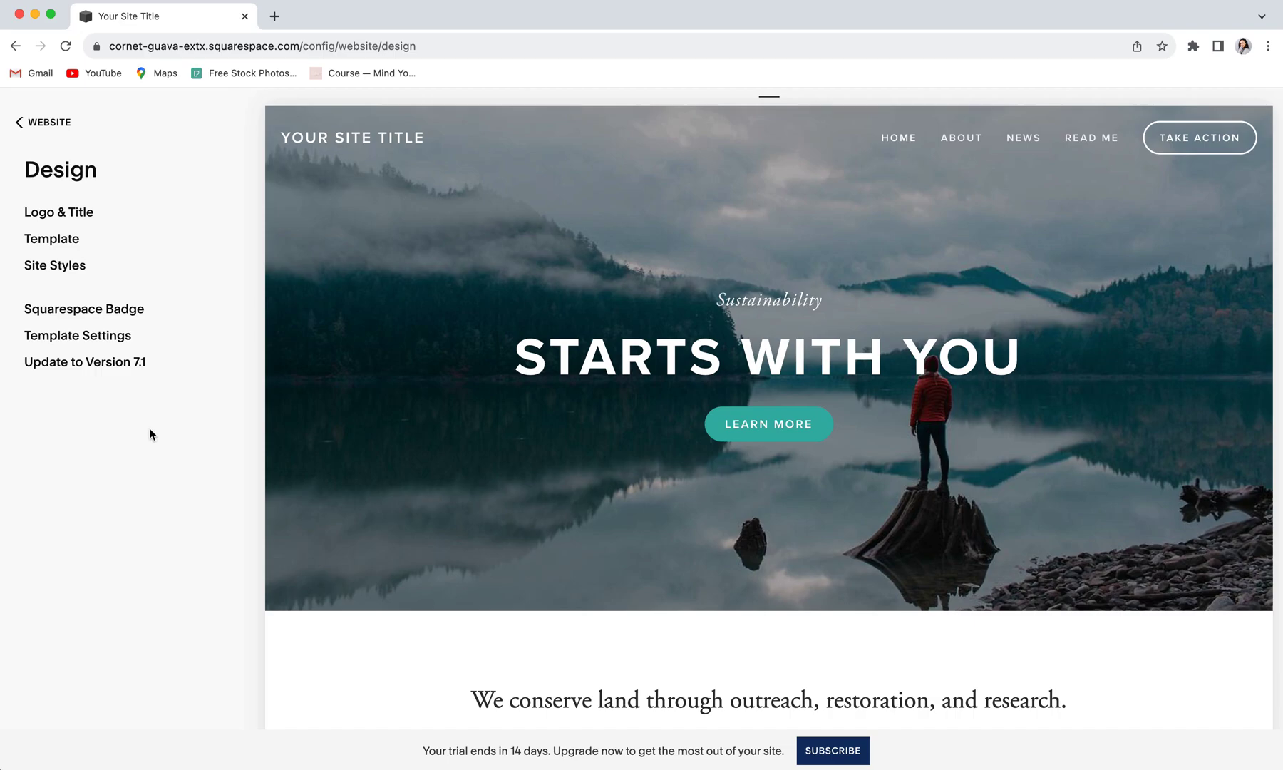
{"action": "left_click", "coordinate": [73, 367]}
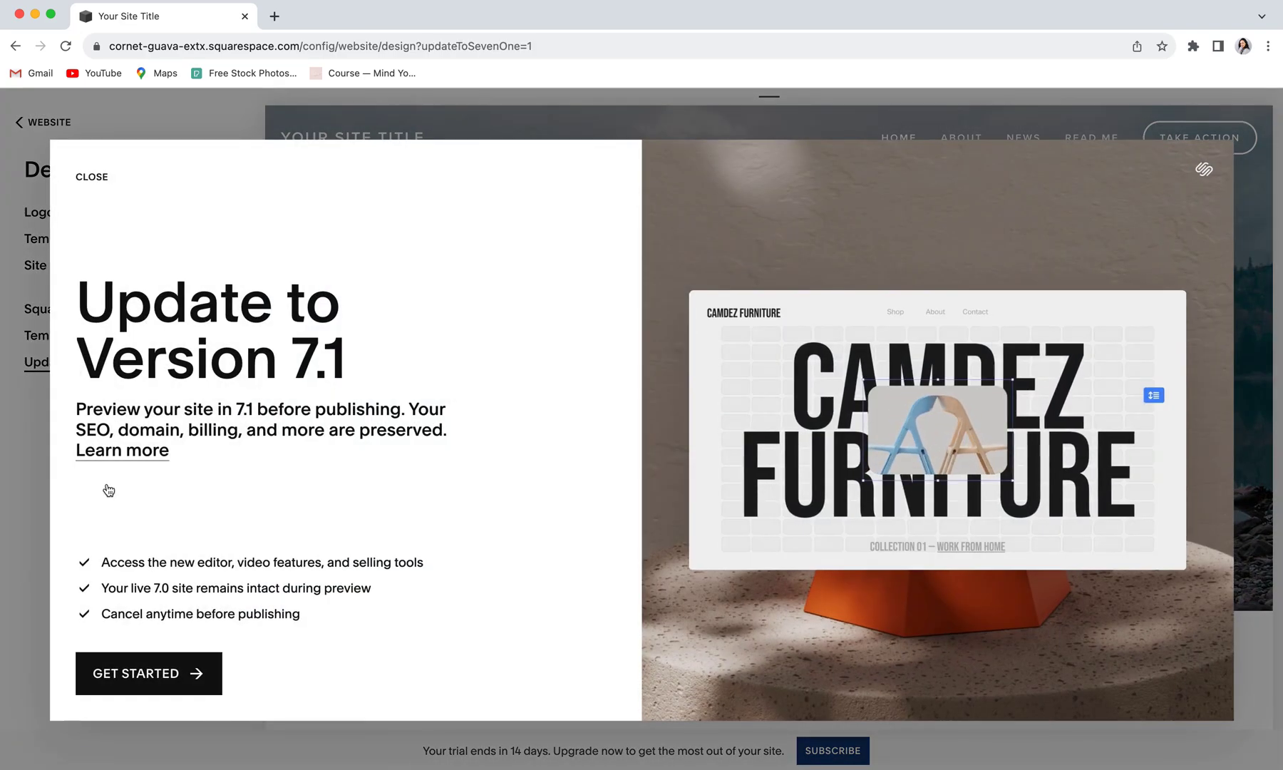
Step: Start the 7.1 update and load a private Version 7.1 preview of the site
{"action": "left_click", "coordinate": [140, 677]}
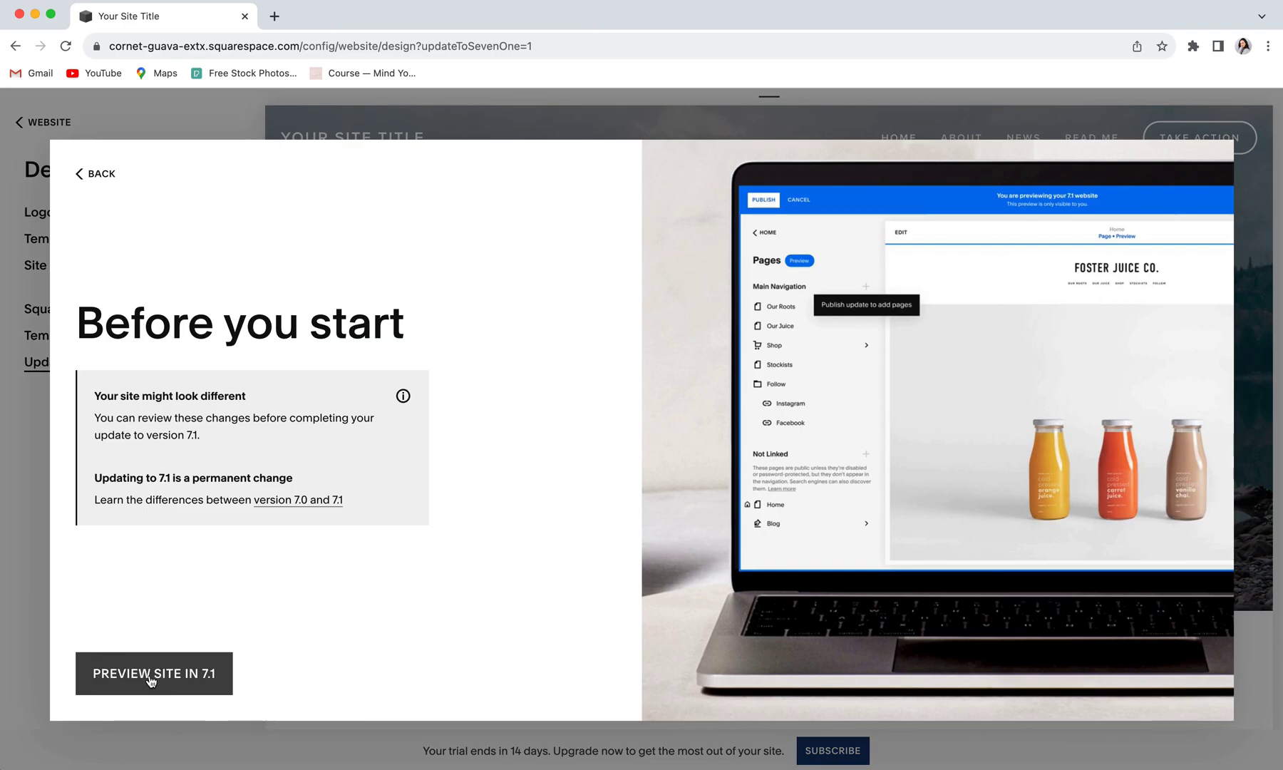
{"action": "left_click", "coordinate": [147, 679]}
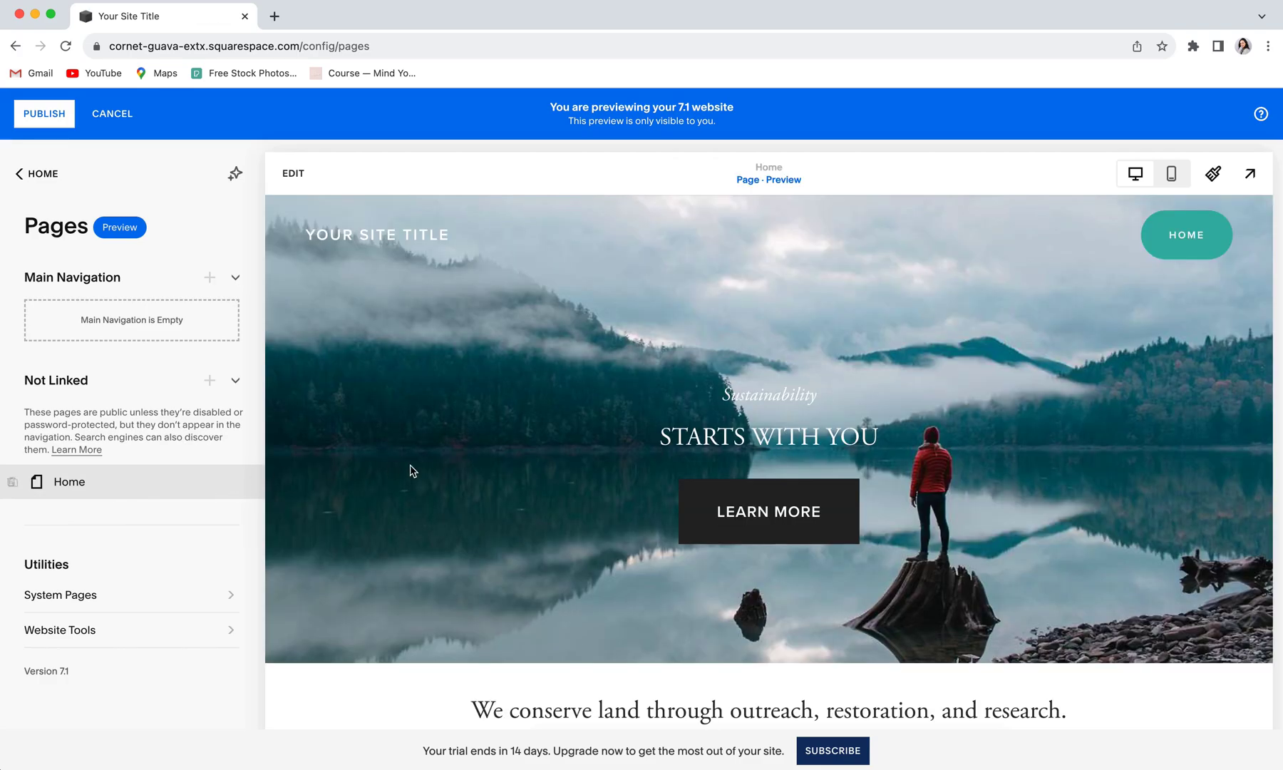
{"action": "scroll", "coordinate": [457, 481], "scroll_direction": "down", "scroll_amount": 7}
{"action": "scroll", "coordinate": [456, 480], "scroll_direction": "up", "scroll_amount": 8}
{"action": "scroll", "coordinate": [473, 568], "scroll_direction": "down", "scroll_amount": 6}
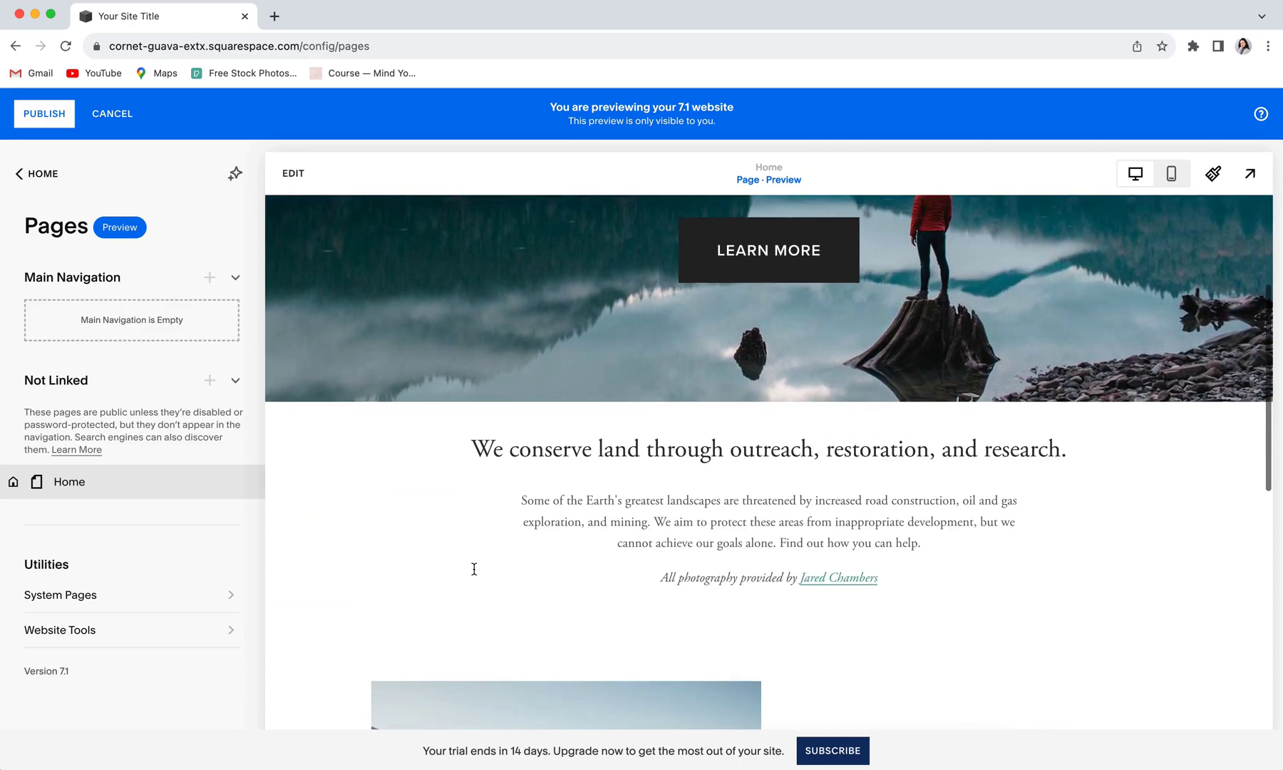
{"action": "scroll", "coordinate": [473, 563], "scroll_direction": "up", "scroll_amount": 6}
{"action": "left_click", "coordinate": [293, 173]}
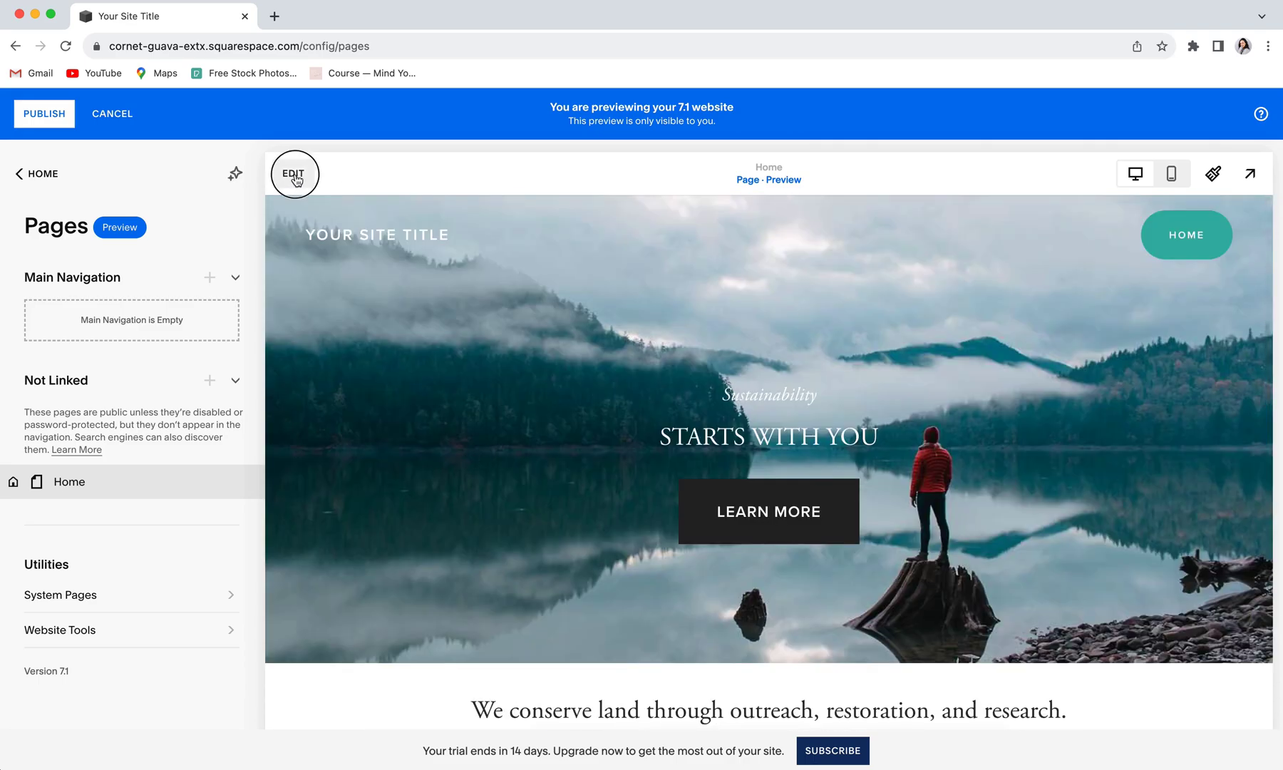
{"action": "scroll", "coordinate": [655, 355], "scroll_direction": "down", "scroll_amount": 5}
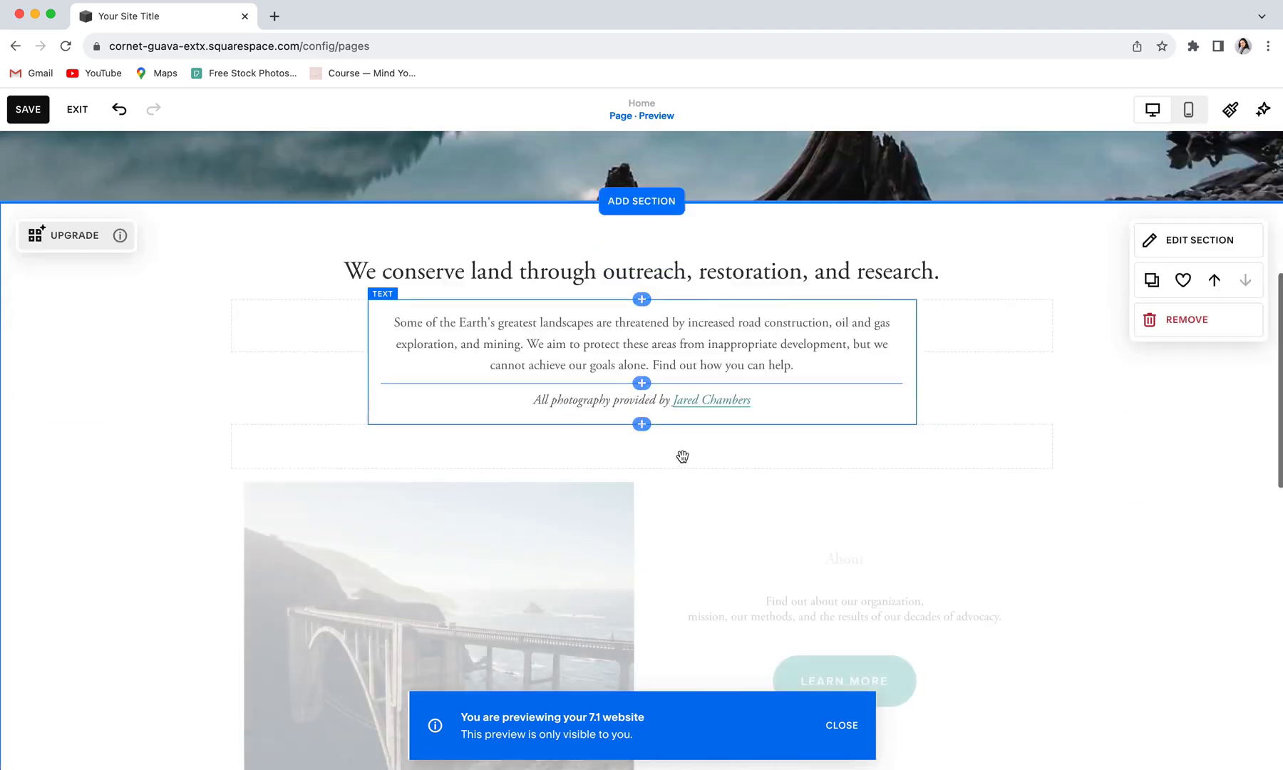
{"action": "scroll", "coordinate": [683, 460], "scroll_direction": "up", "scroll_amount": 5}
{"action": "scroll", "coordinate": [683, 461], "scroll_direction": "up", "scroll_amount": 2}
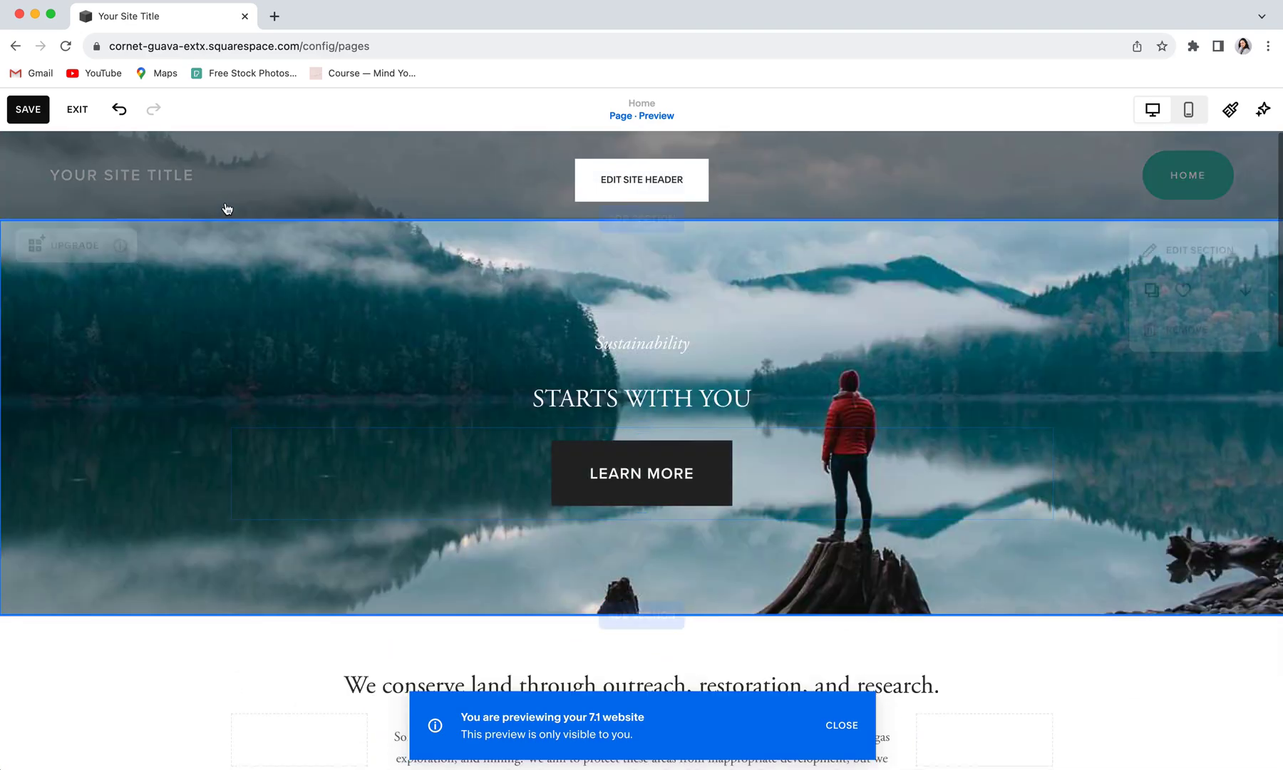
{"action": "left_click", "coordinate": [76, 111]}
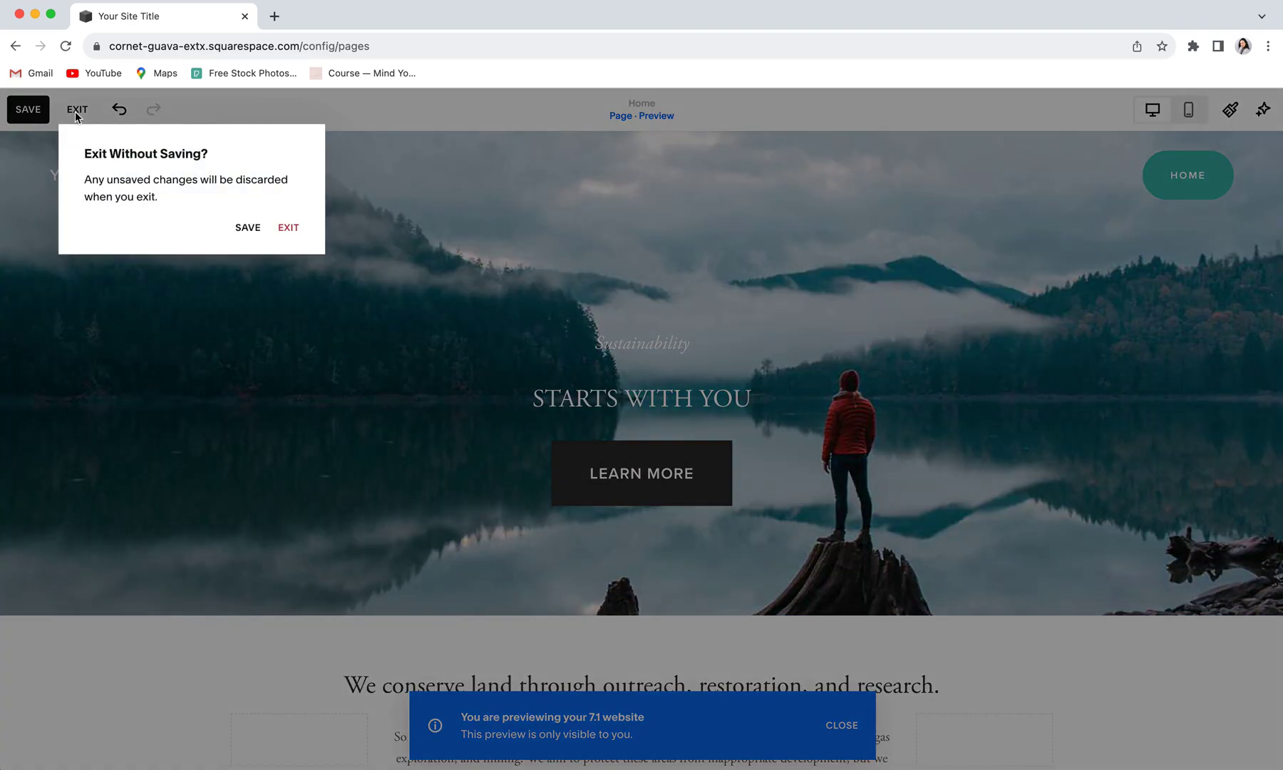
{"action": "left_click", "coordinate": [285, 227]}
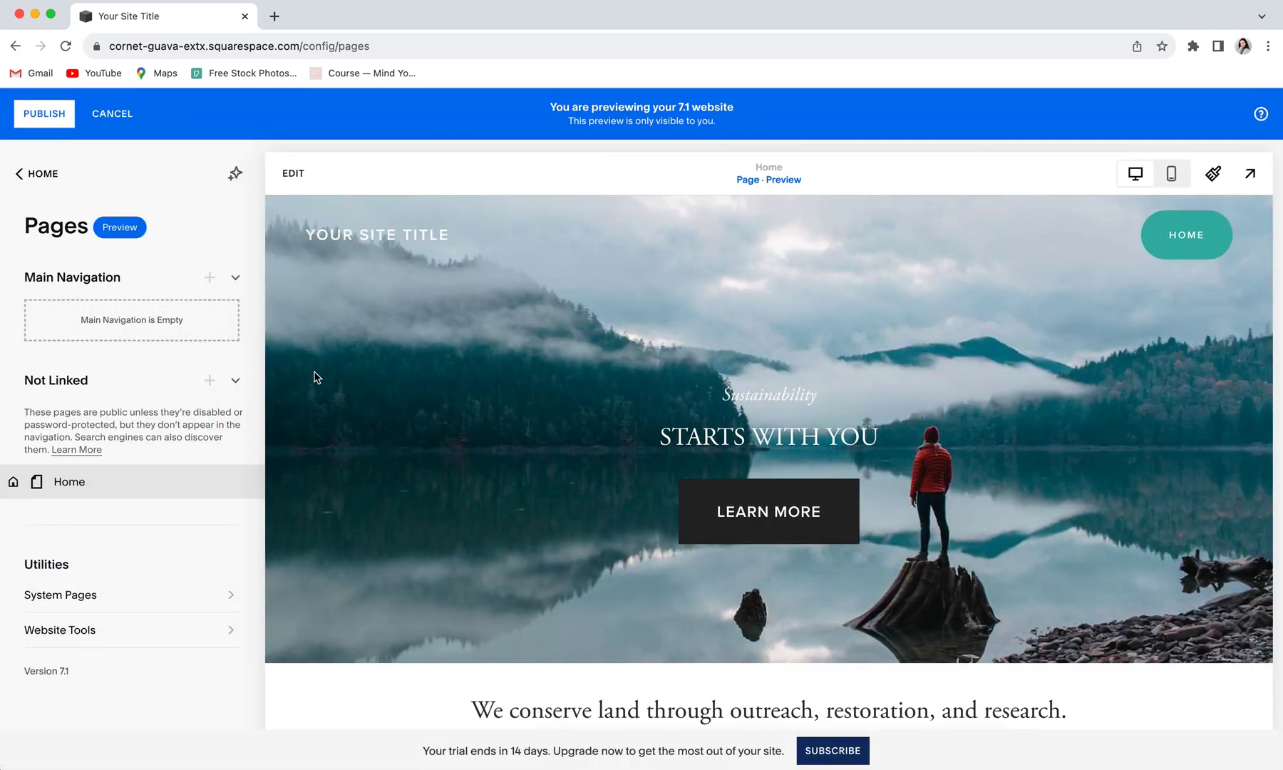
{"action": "scroll", "coordinate": [317, 373], "scroll_direction": "down", "scroll_amount": 2}
{"action": "scroll", "coordinate": [318, 374], "scroll_direction": "up", "scroll_amount": 2}
{"action": "scroll", "coordinate": [518, 473], "scroll_direction": "down", "scroll_amount": 5}
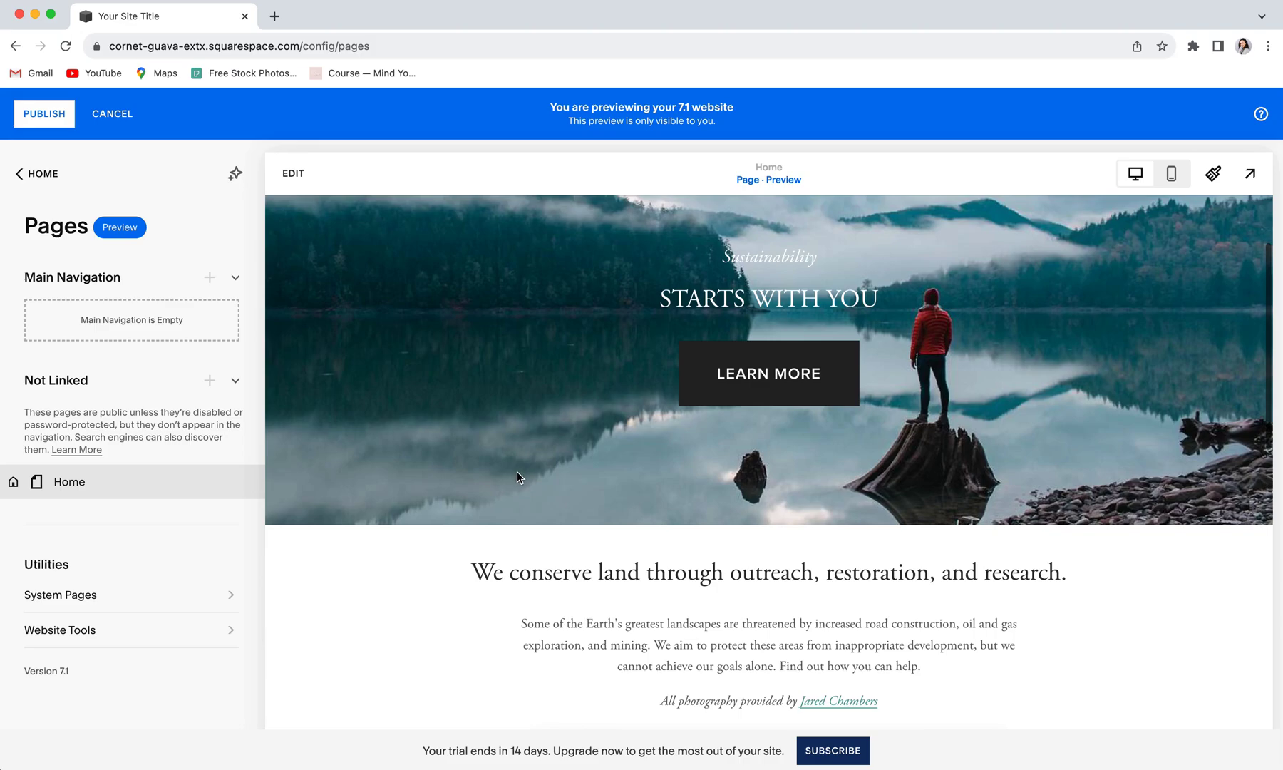
{"action": "scroll", "coordinate": [510, 473], "scroll_direction": "up", "scroll_amount": 5}
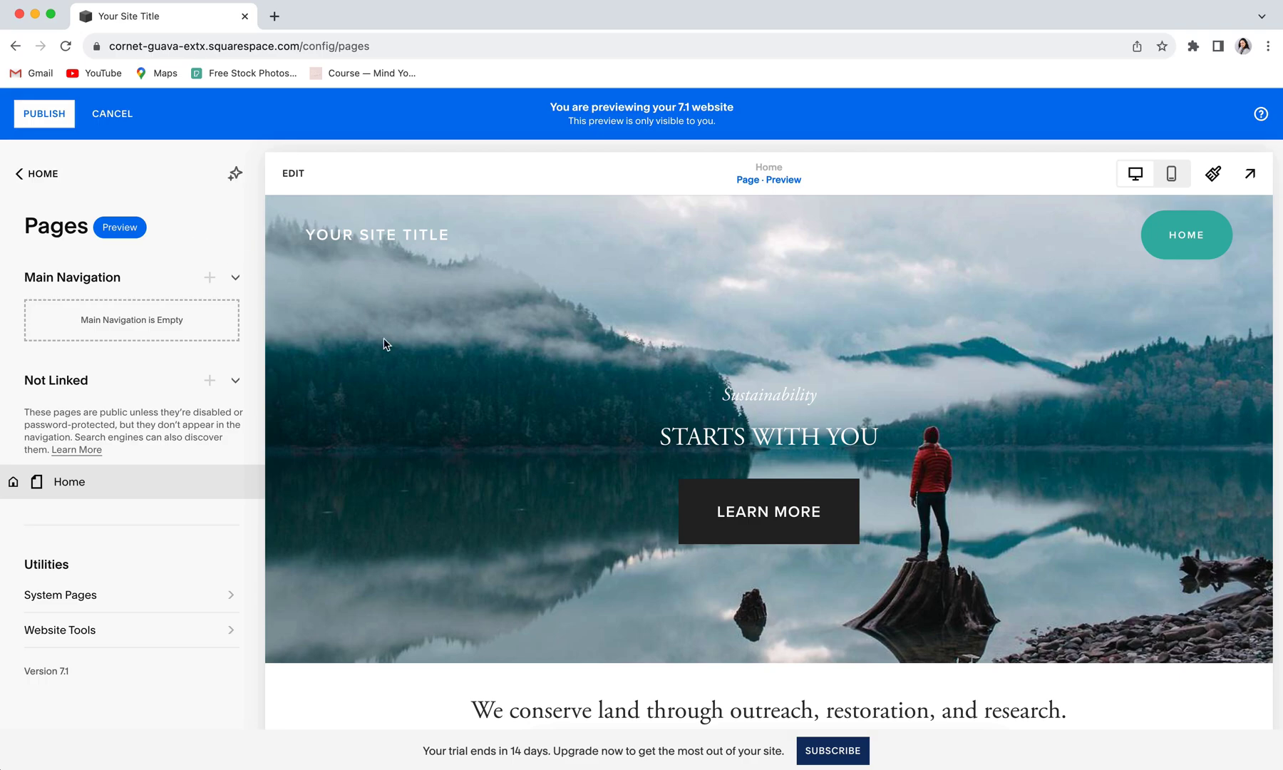
{"action": "scroll", "coordinate": [445, 369], "scroll_direction": "down", "scroll_amount": 2}
{"action": "scroll", "coordinate": [445, 369], "scroll_direction": "up", "scroll_amount": 2}
Step: Publish the site as Version 7.1 and dismiss the success message
{"action": "left_click", "coordinate": [35, 113]}
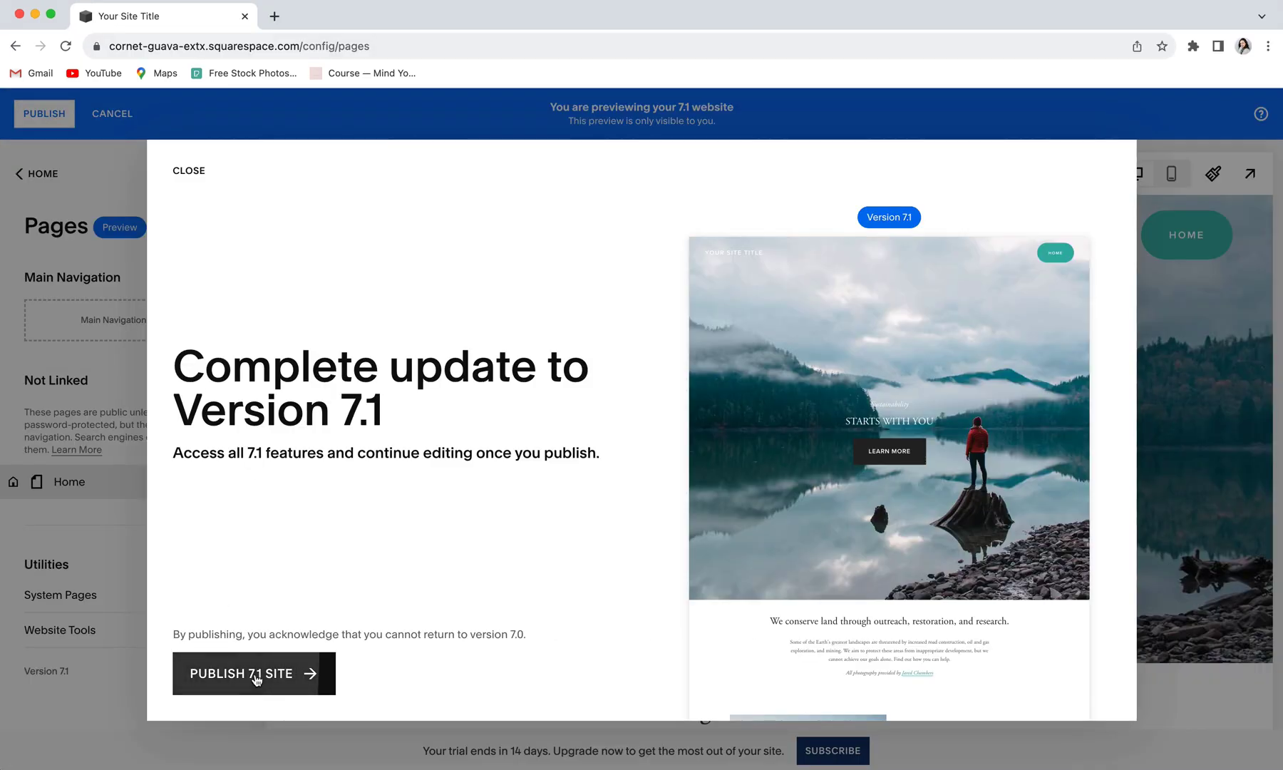
{"action": "left_click", "coordinate": [253, 676]}
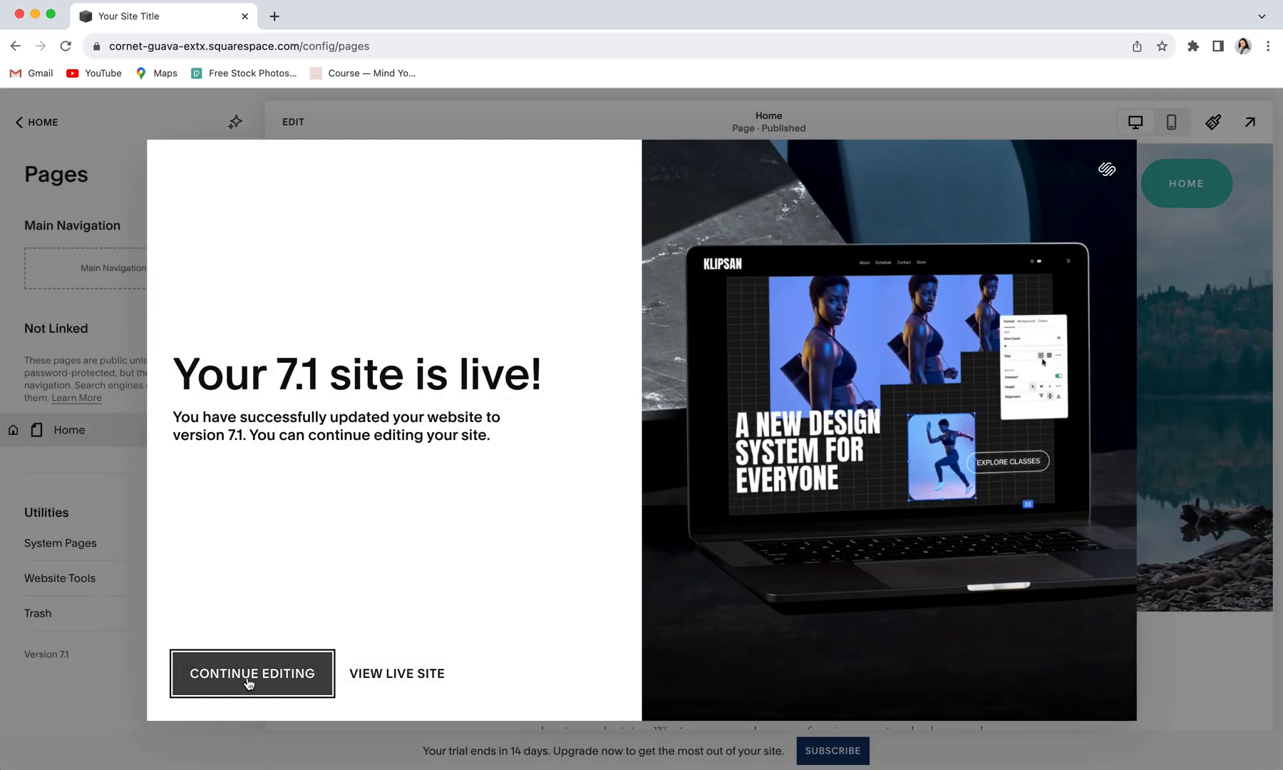
{"action": "left_click", "coordinate": [279, 673]}
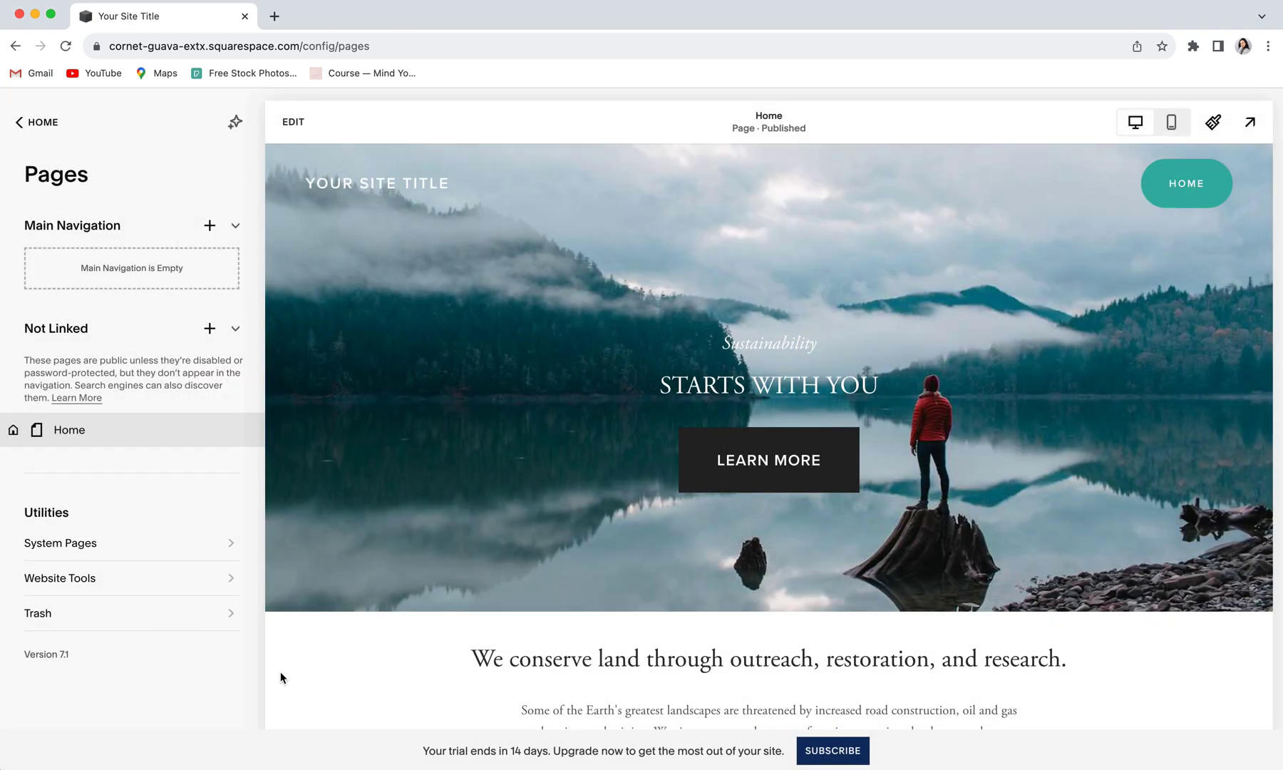
Step: Review the published Home page, then leave the Pages panel for the main menu
{"action": "scroll", "coordinate": [481, 573], "scroll_direction": "down", "scroll_amount": 2}
{"action": "scroll", "coordinate": [481, 573], "scroll_direction": "up", "scroll_amount": 2}
{"action": "scroll", "coordinate": [471, 476], "scroll_direction": "down", "scroll_amount": 5}
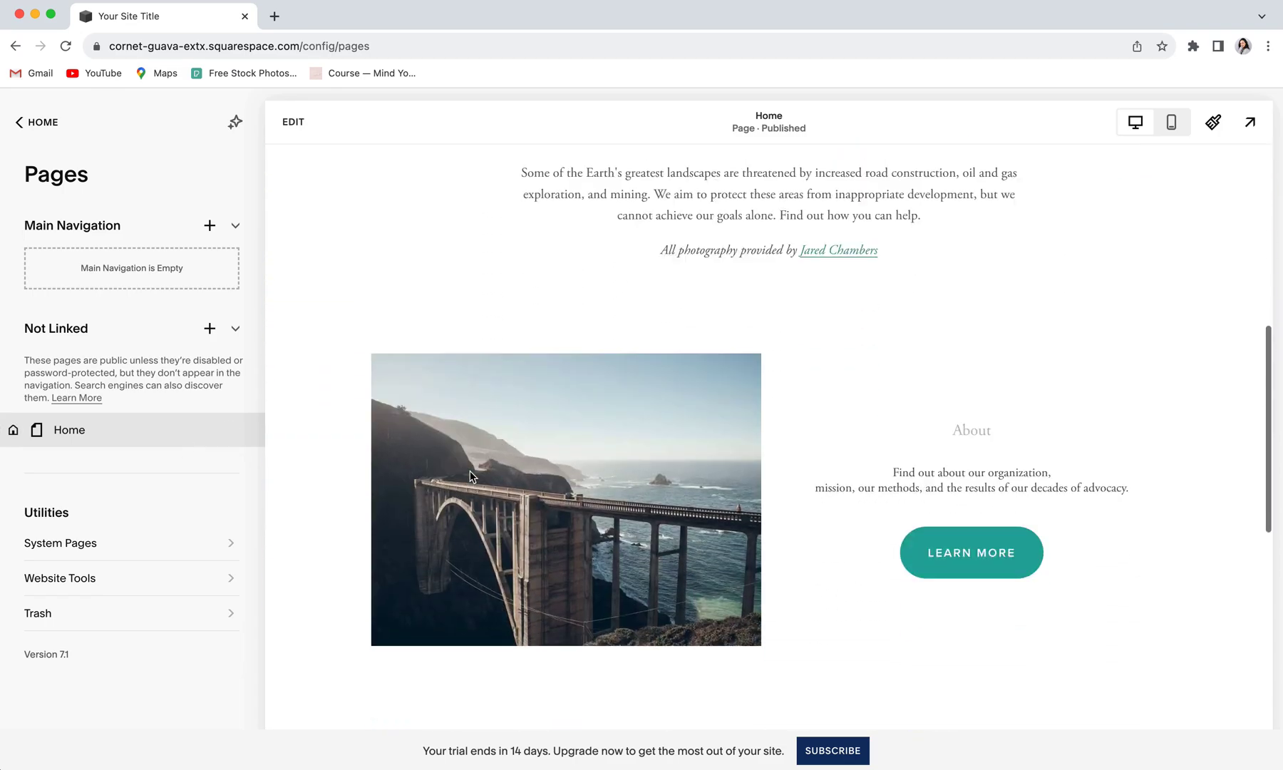
{"action": "scroll", "coordinate": [470, 476], "scroll_direction": "up", "scroll_amount": 4}
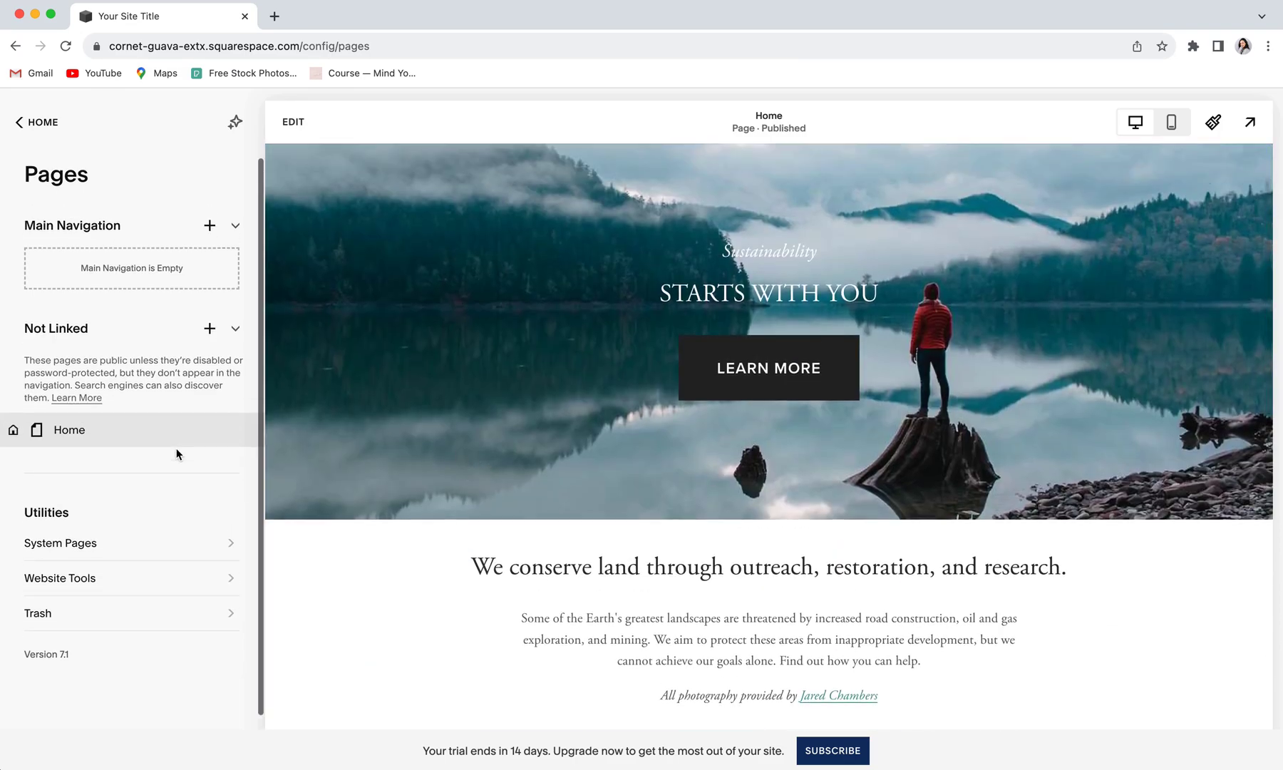
{"action": "scroll", "coordinate": [499, 475], "scroll_direction": "up", "scroll_amount": 2}
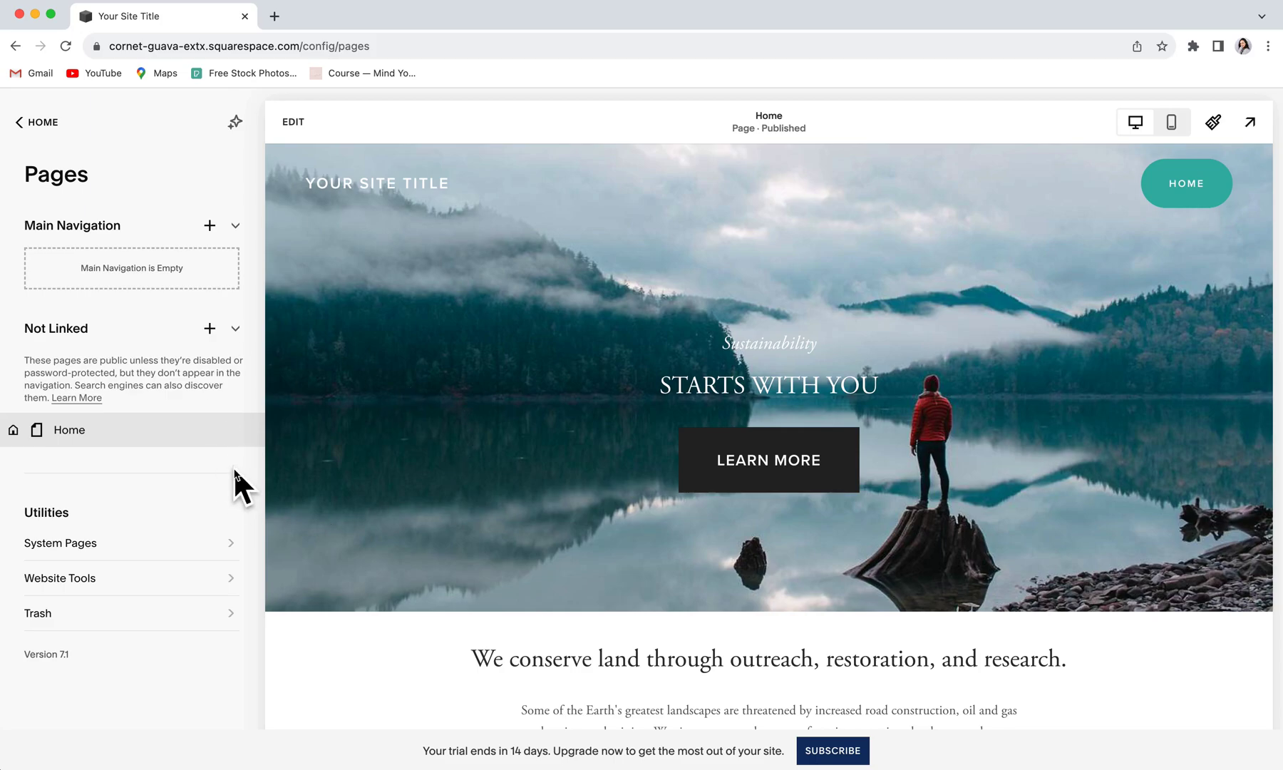
{"action": "key", "text": "Escape"}
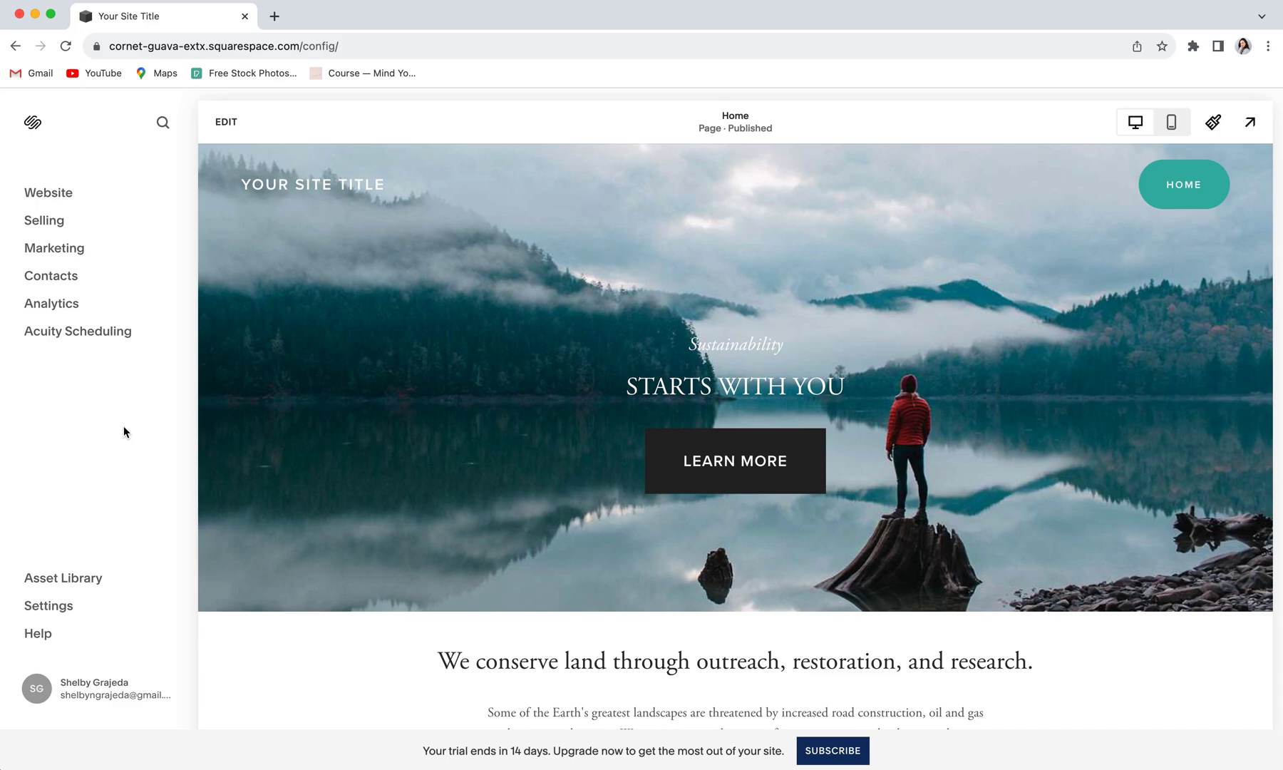
{"action": "scroll", "coordinate": [357, 410], "scroll_direction": "down", "scroll_amount": 3}
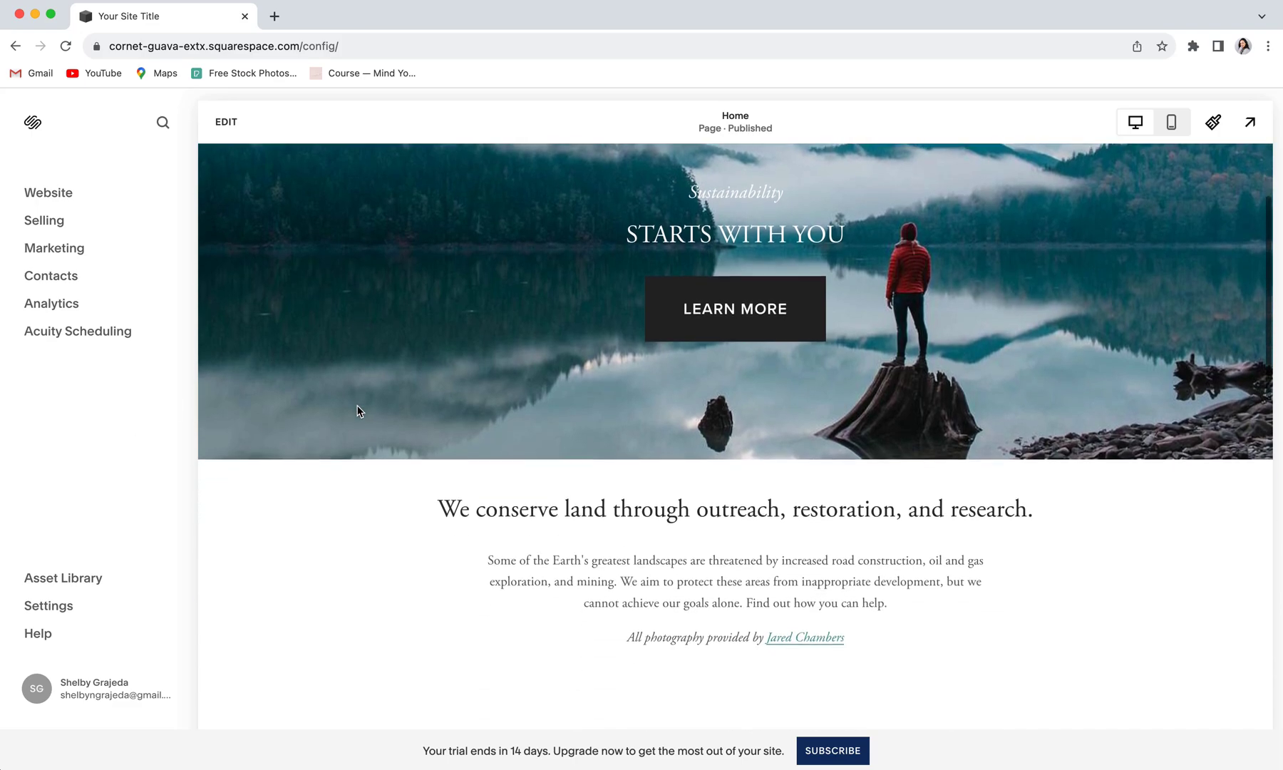
{"action": "scroll", "coordinate": [357, 406], "scroll_direction": "up", "scroll_amount": 3}
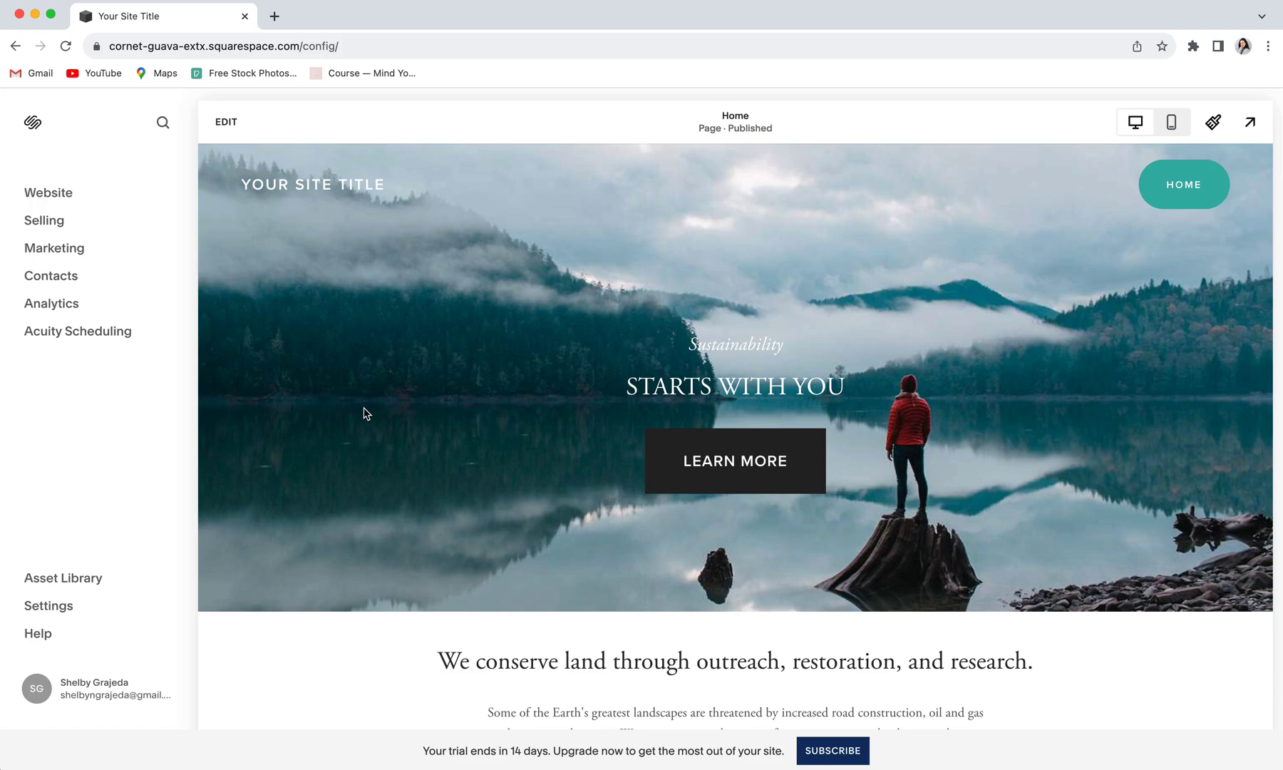
{"action": "left_click", "coordinate": [226, 122]}
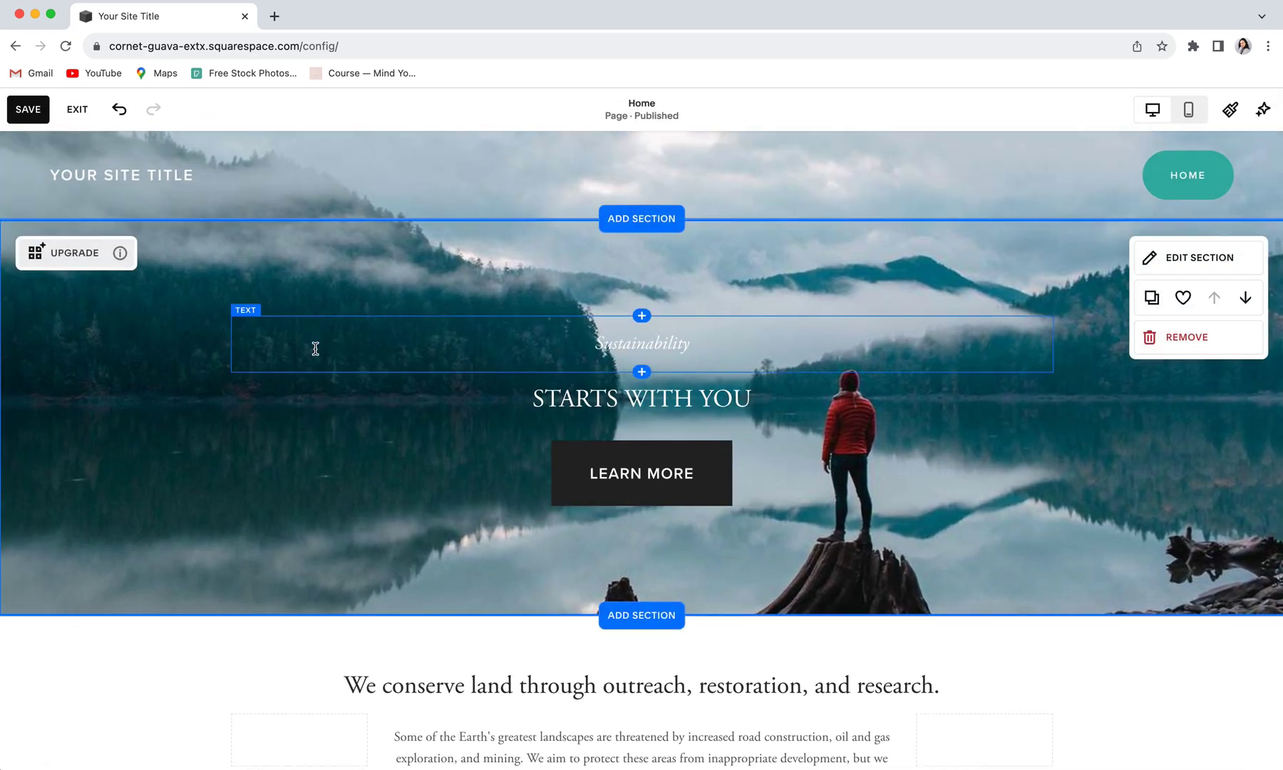
Step: Convert the STARTS WITH YOU hero section to Fluid Engine and review the page
{"action": "scroll", "coordinate": [204, 335], "scroll_direction": "down", "scroll_amount": 7}
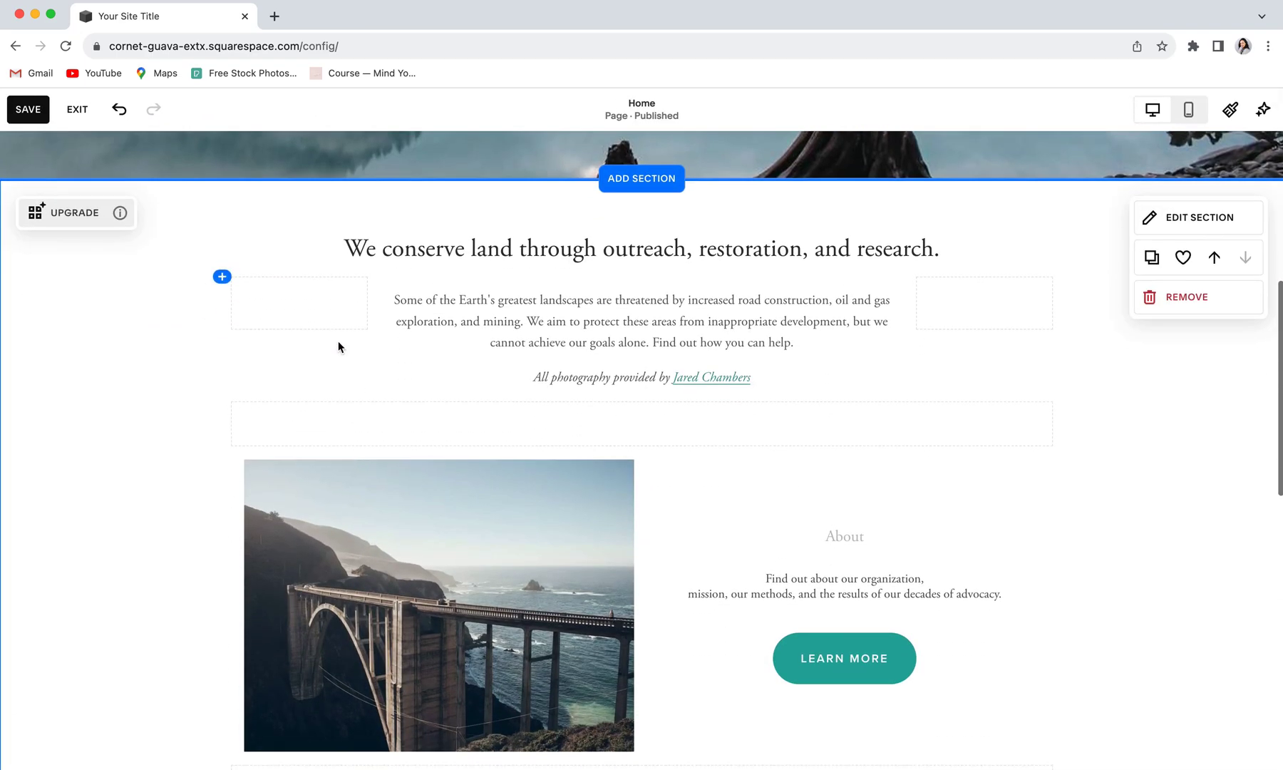
{"action": "scroll", "coordinate": [151, 338], "scroll_direction": "up", "scroll_amount": 6}
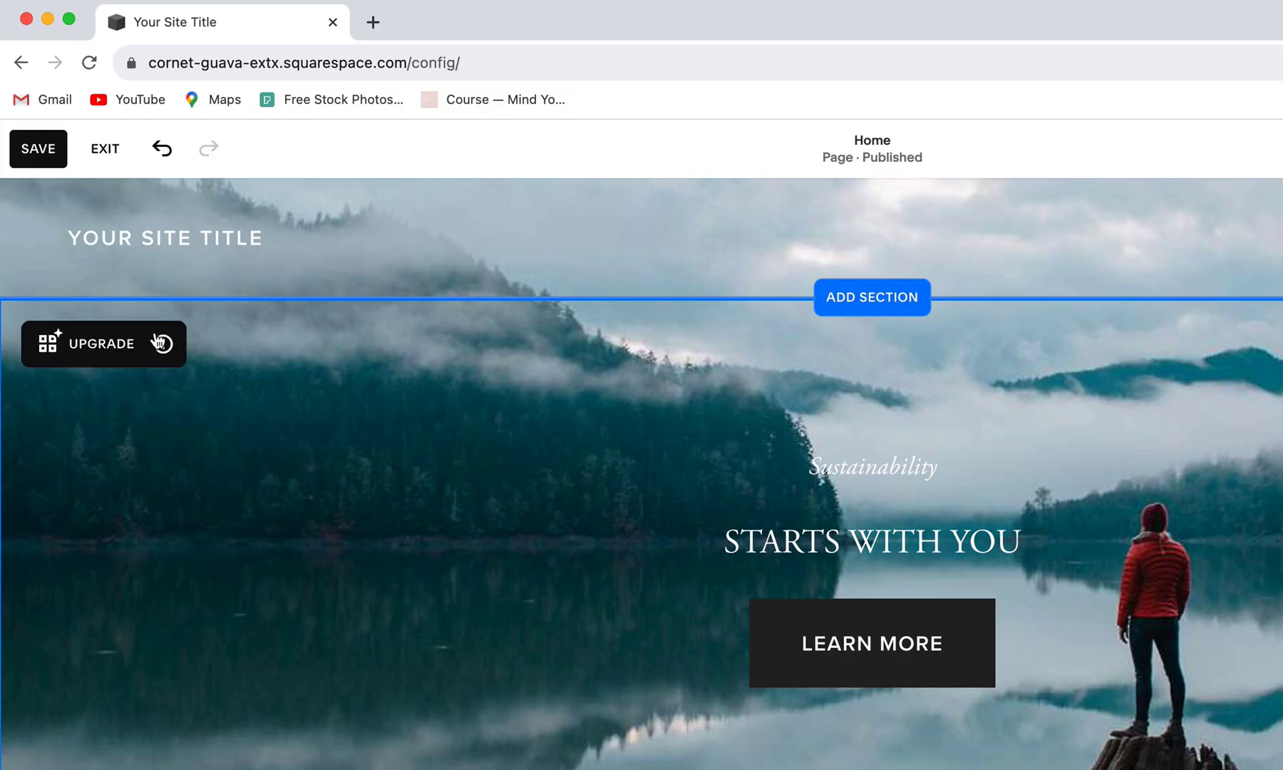
{"action": "left_click", "coordinate": [100, 349]}
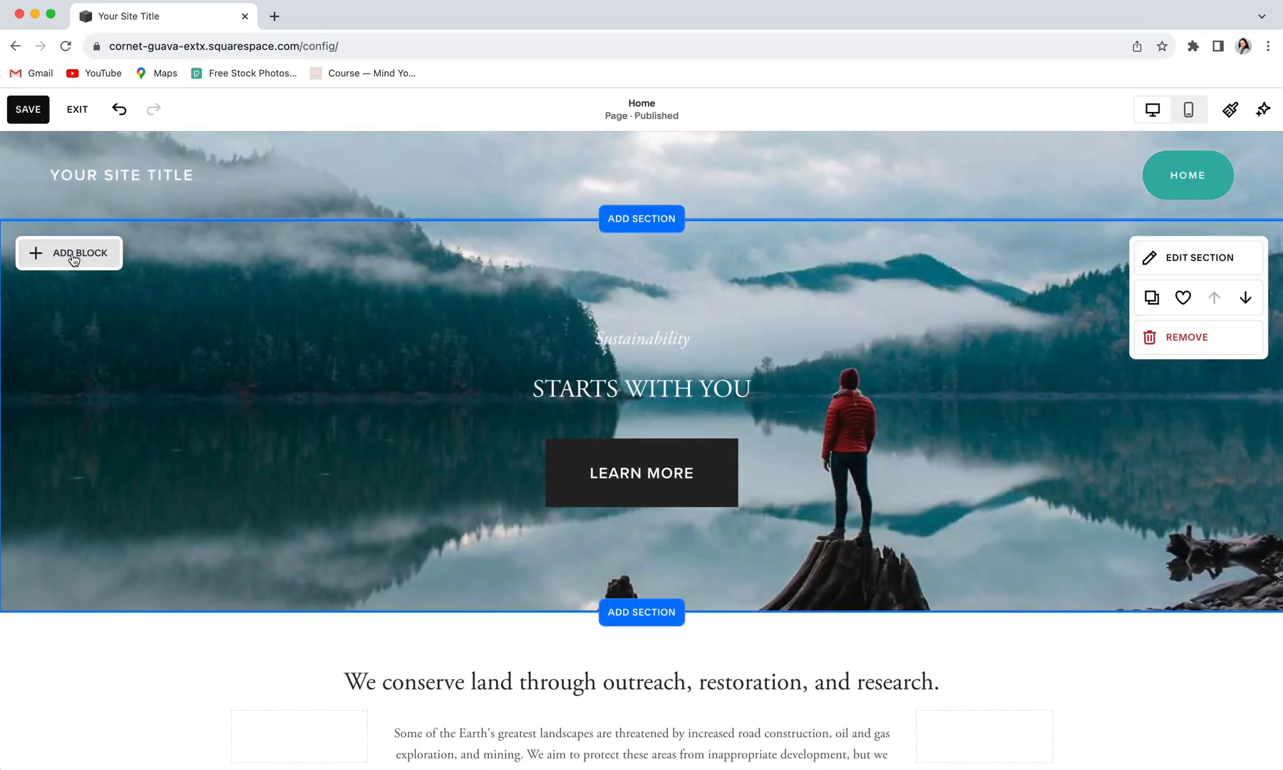
{"action": "left_click_drag", "start_coordinate": [343, 386], "coordinate": [444, 341]}
{"action": "scroll", "coordinate": [438, 357], "scroll_direction": "down", "scroll_amount": 5}
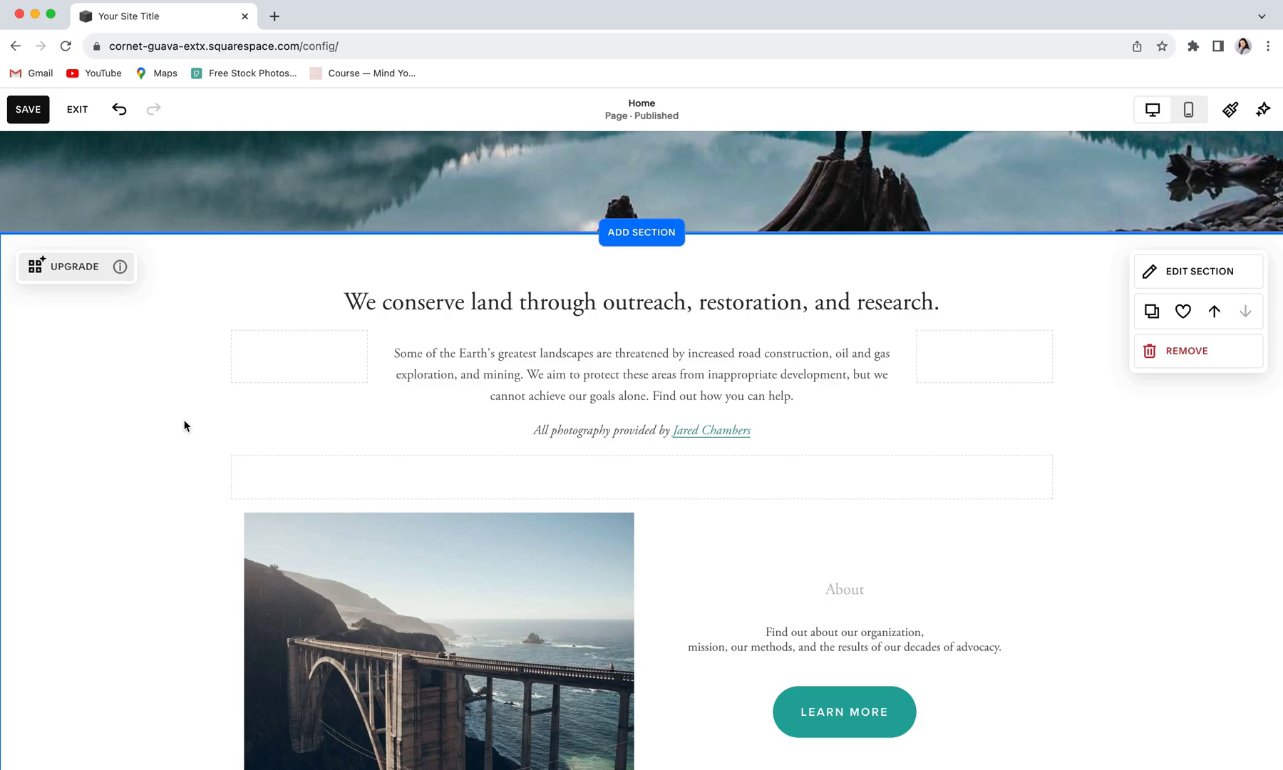
{"action": "scroll", "coordinate": [183, 426], "scroll_direction": "down", "scroll_amount": 3}
{"action": "scroll", "coordinate": [184, 426], "scroll_direction": "up", "scroll_amount": 3}
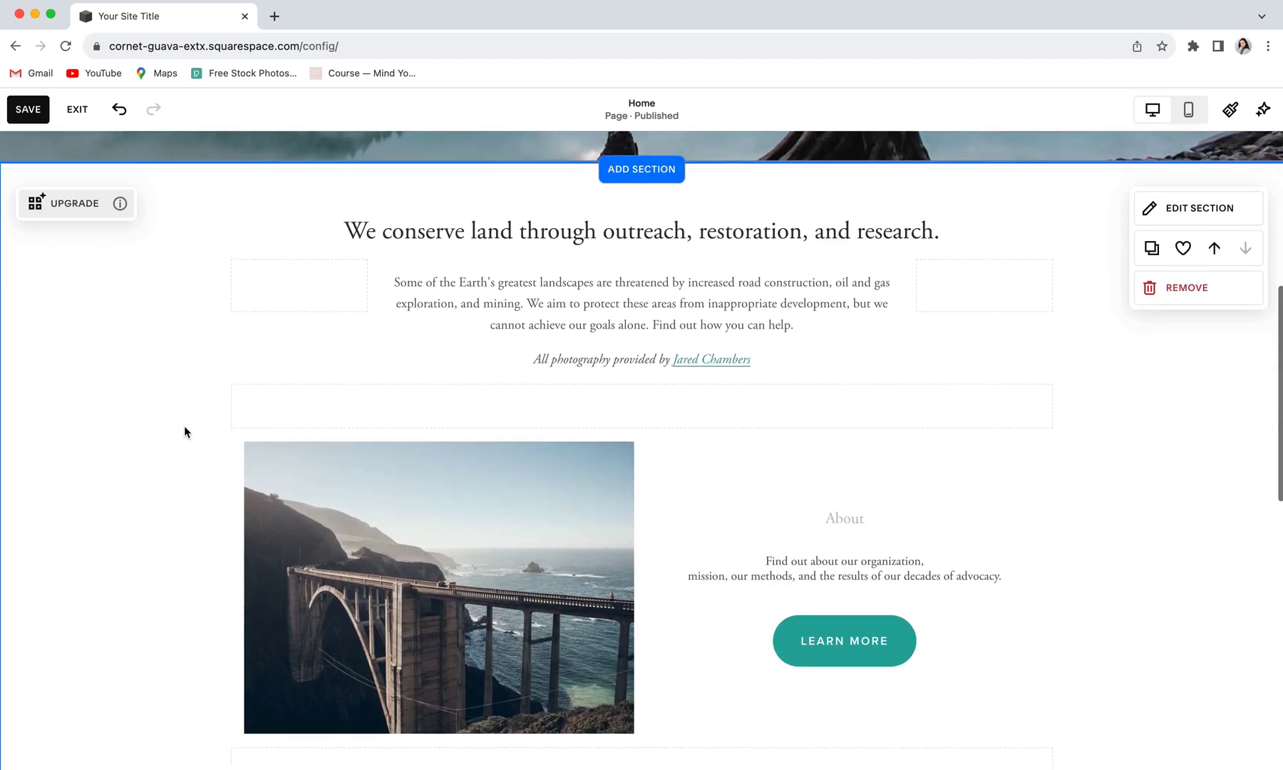
{"action": "scroll", "coordinate": [183, 426], "scroll_direction": "down", "scroll_amount": 2}
{"action": "scroll", "coordinate": [182, 426], "scroll_direction": "up", "scroll_amount": 2}
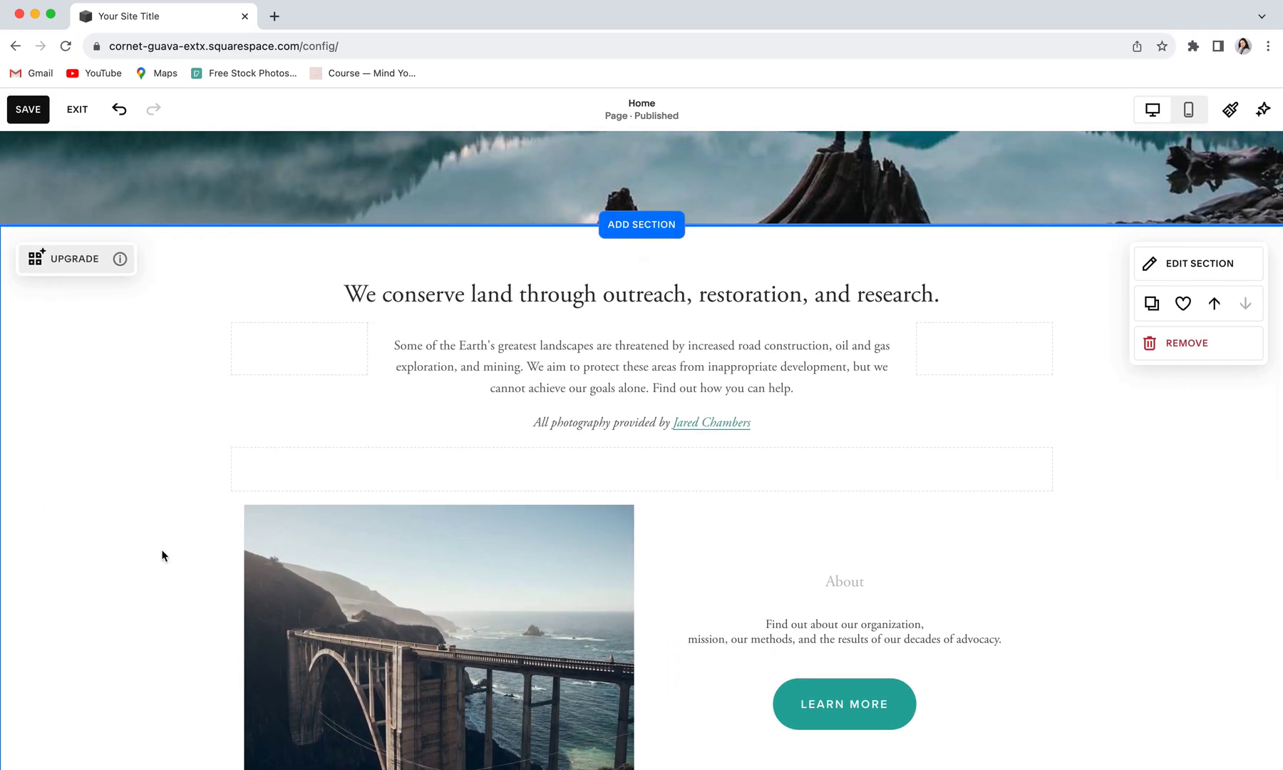
Step: Upgrade the intro text and About section to Fluid Engine
{"action": "left_click", "coordinate": [63, 265]}
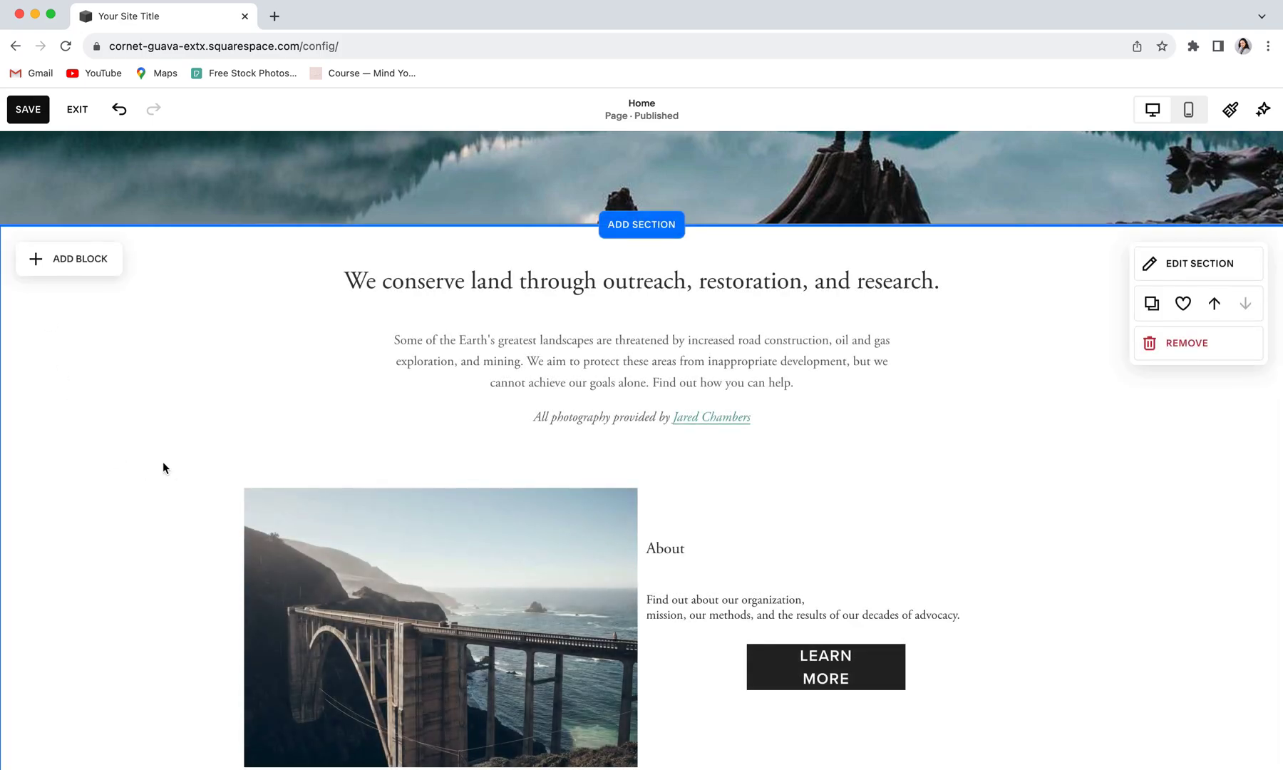
{"action": "scroll", "coordinate": [175, 480], "scroll_direction": "up", "scroll_amount": 5}
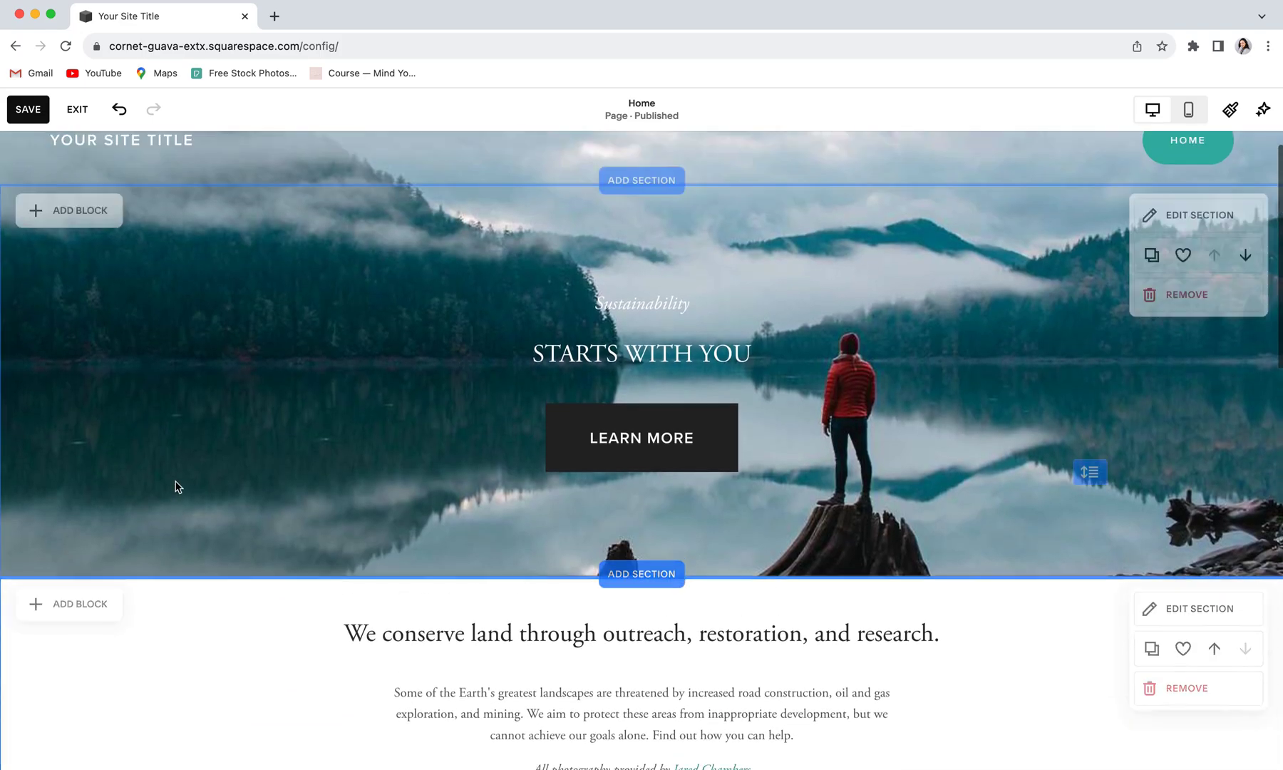
{"action": "scroll", "coordinate": [175, 482], "scroll_direction": "down", "scroll_amount": 3}
{"action": "scroll", "coordinate": [176, 482], "scroll_direction": "up", "scroll_amount": 2}
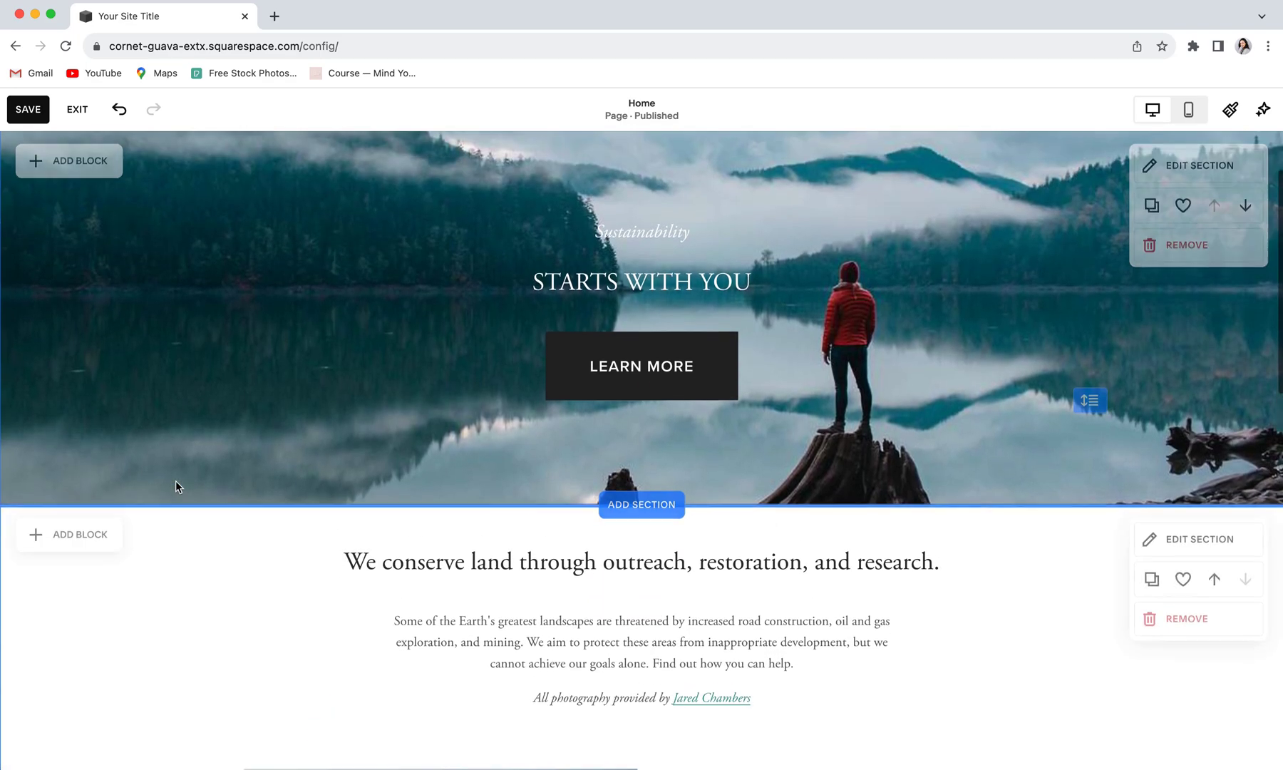
{"action": "scroll", "coordinate": [175, 481], "scroll_direction": "down", "scroll_amount": 3}
{"action": "scroll", "coordinate": [175, 481], "scroll_direction": "up", "scroll_amount": 3}
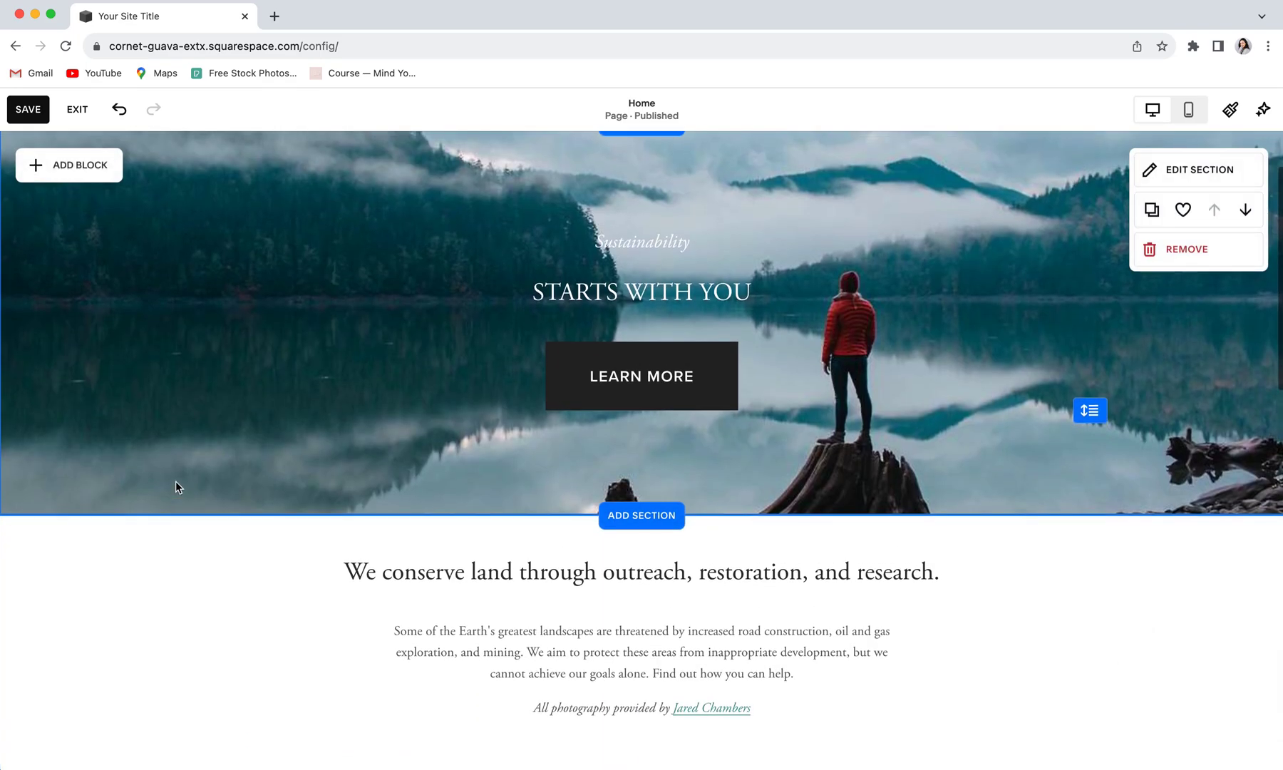
{"action": "scroll", "coordinate": [166, 489], "scroll_direction": "down", "scroll_amount": 2}
{"action": "scroll", "coordinate": [166, 489], "scroll_direction": "up", "scroll_amount": 3}
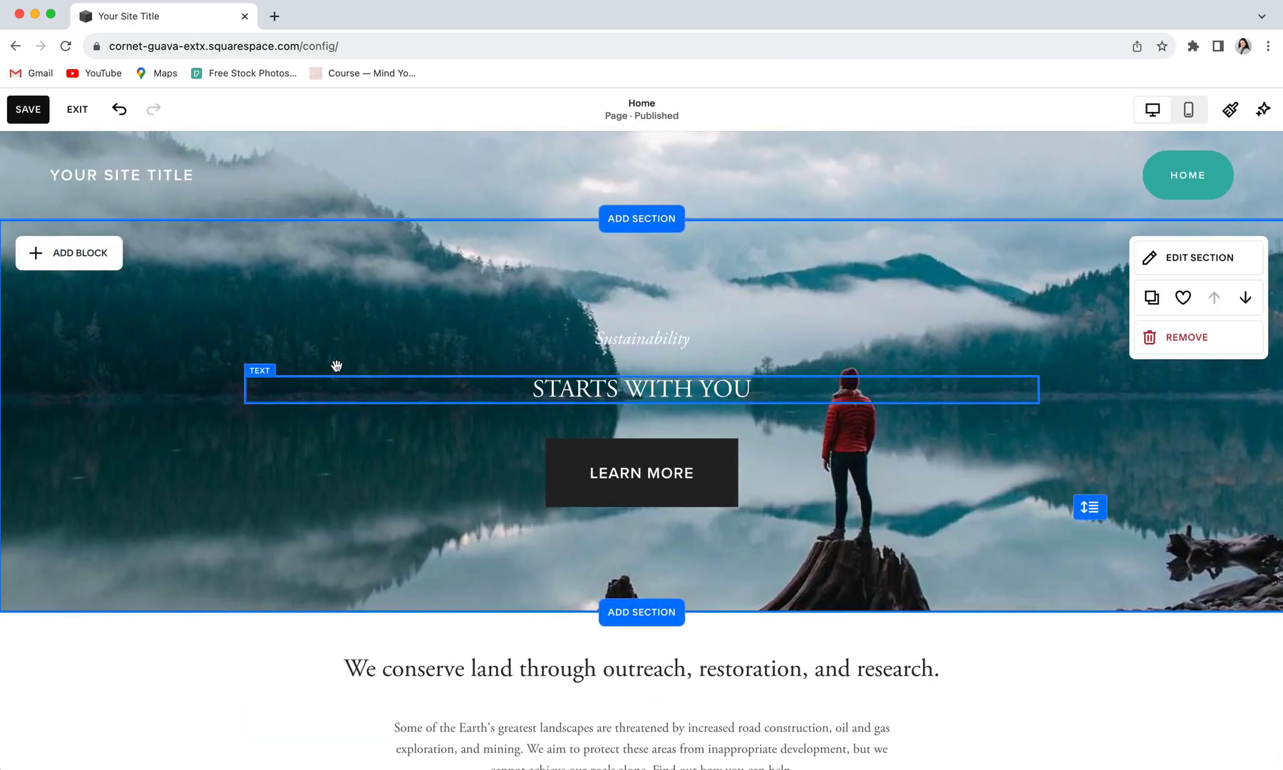
{"action": "scroll", "coordinate": [207, 472], "scroll_direction": "down", "scroll_amount": 4}
{"action": "scroll", "coordinate": [206, 472], "scroll_direction": "down", "scroll_amount": 1}
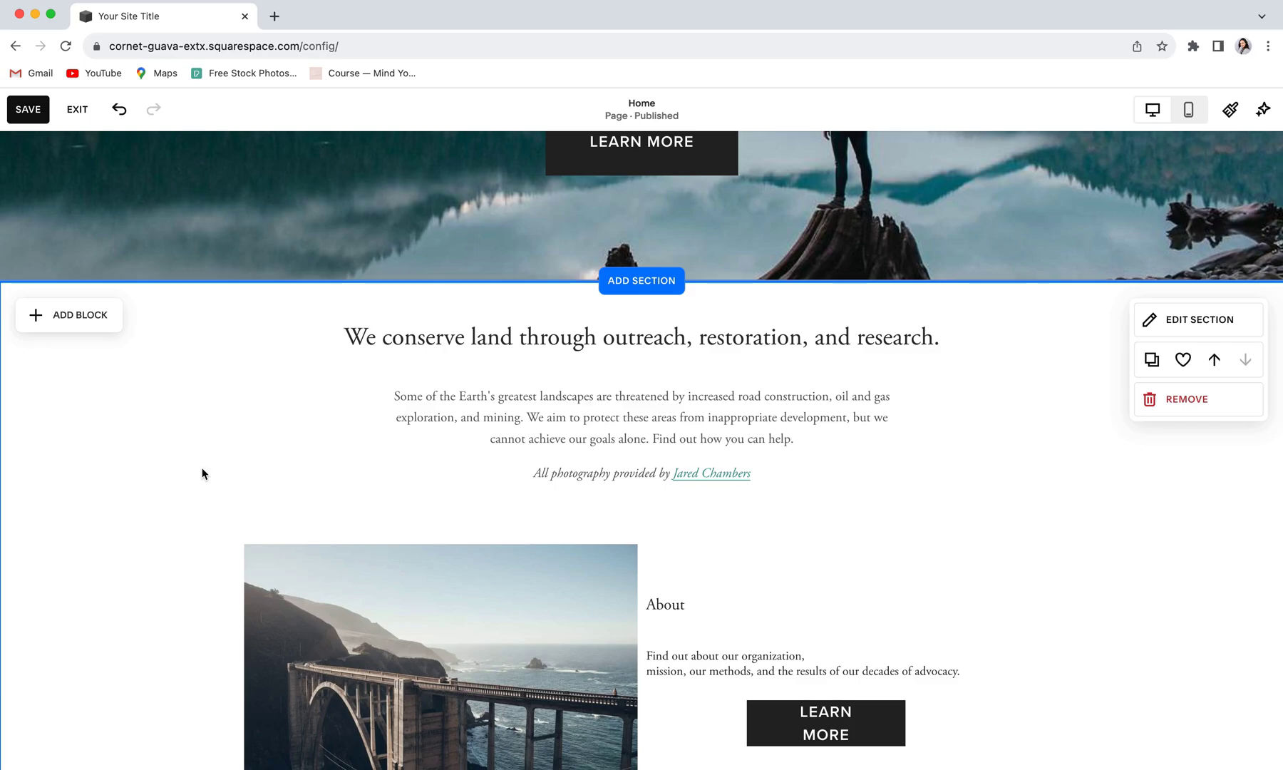
Step: Review both upgraded sections, including the dark LEARN MORE button, and save the page
{"action": "scroll", "coordinate": [205, 472], "scroll_direction": "up", "scroll_amount": 5}
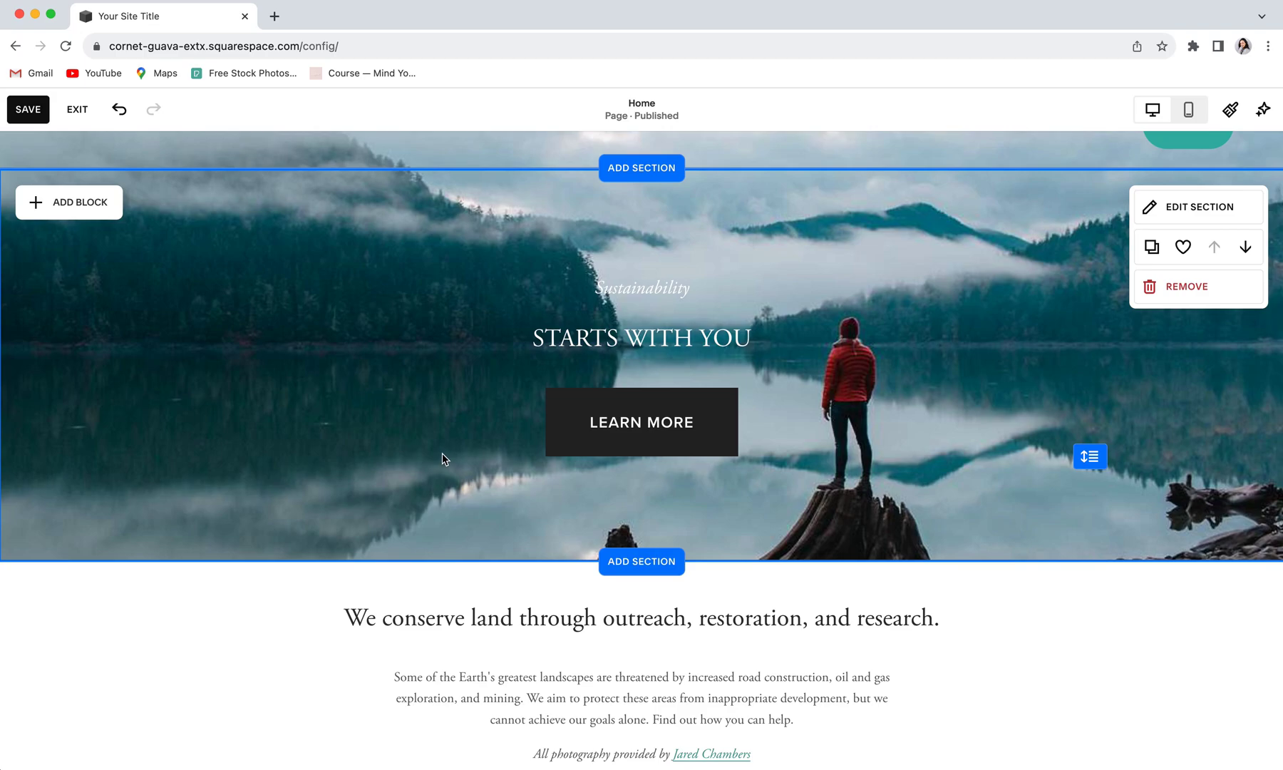
{"action": "scroll", "coordinate": [442, 455], "scroll_direction": "down", "scroll_amount": 5}
{"action": "scroll", "coordinate": [443, 454], "scroll_direction": "up", "scroll_amount": 5}
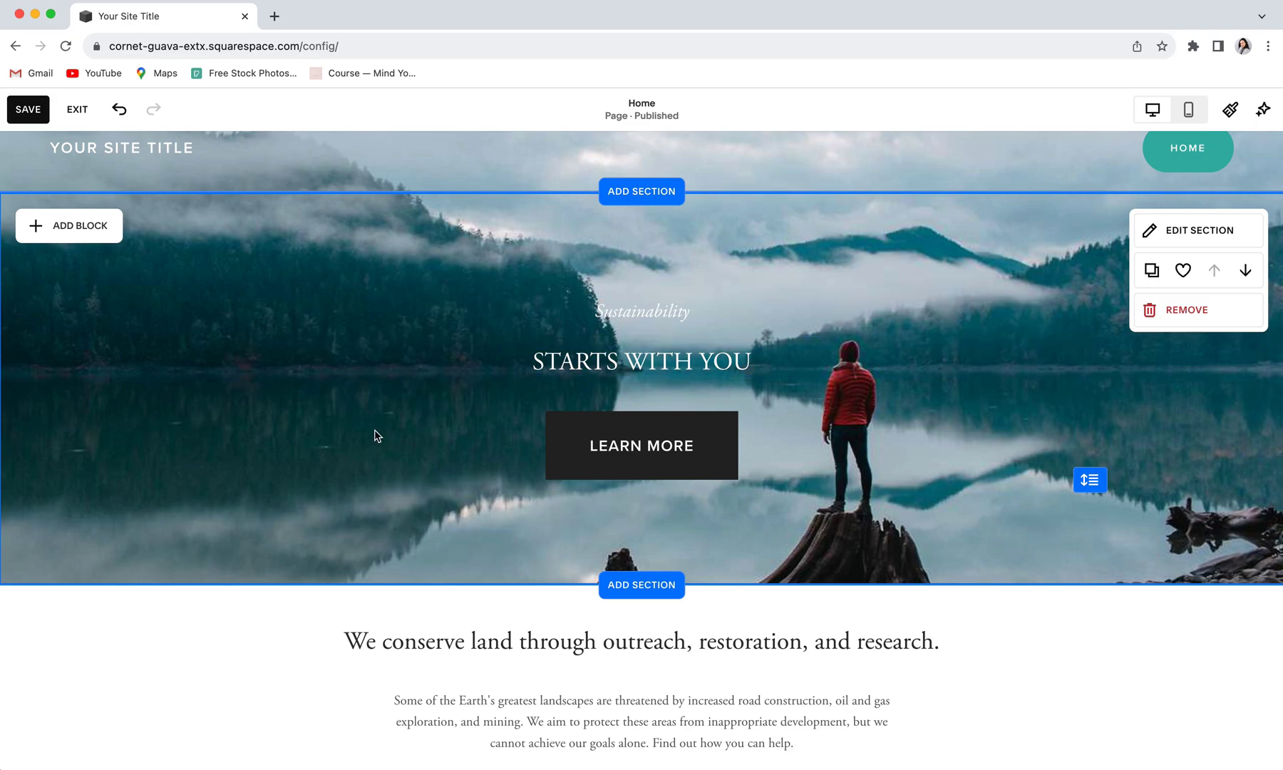
{"action": "scroll", "coordinate": [340, 460], "scroll_direction": "down", "scroll_amount": 5}
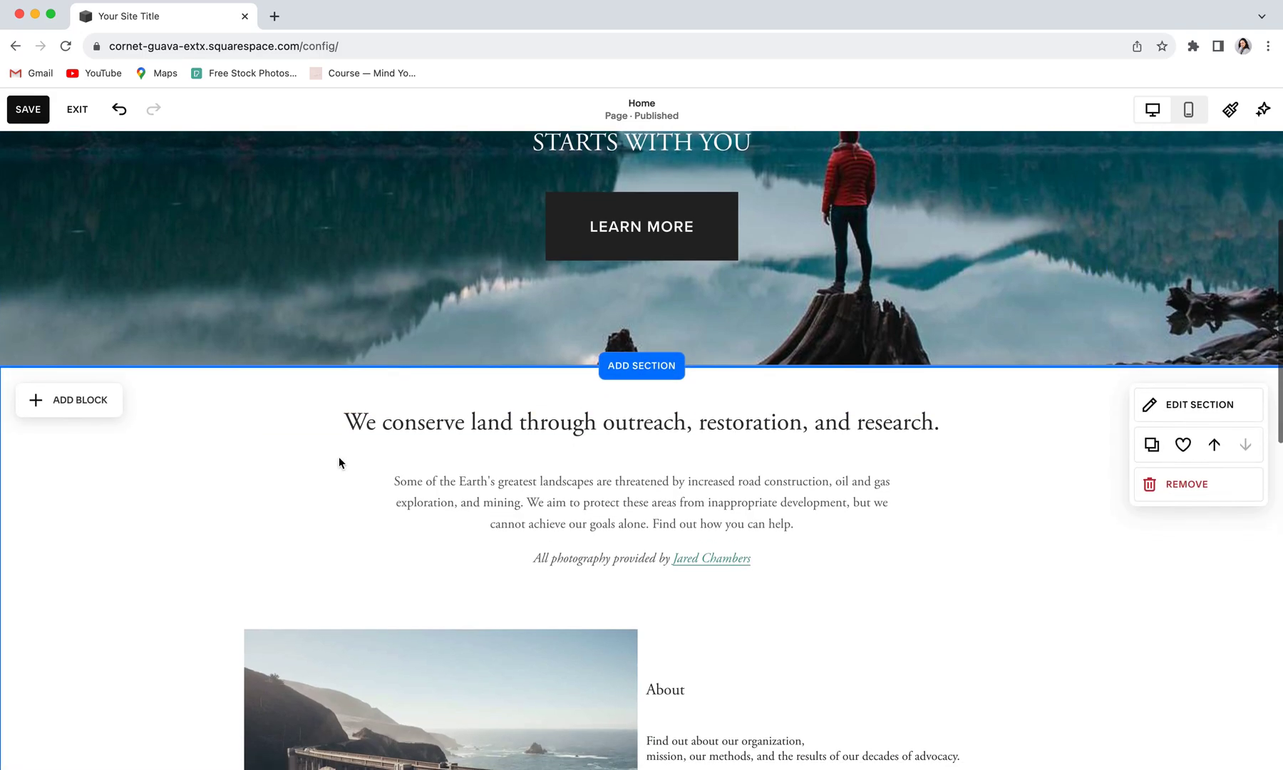
{"action": "scroll", "coordinate": [342, 499], "scroll_direction": "down", "scroll_amount": 10}
{"action": "scroll", "coordinate": [337, 498], "scroll_direction": "up", "scroll_amount": 6}
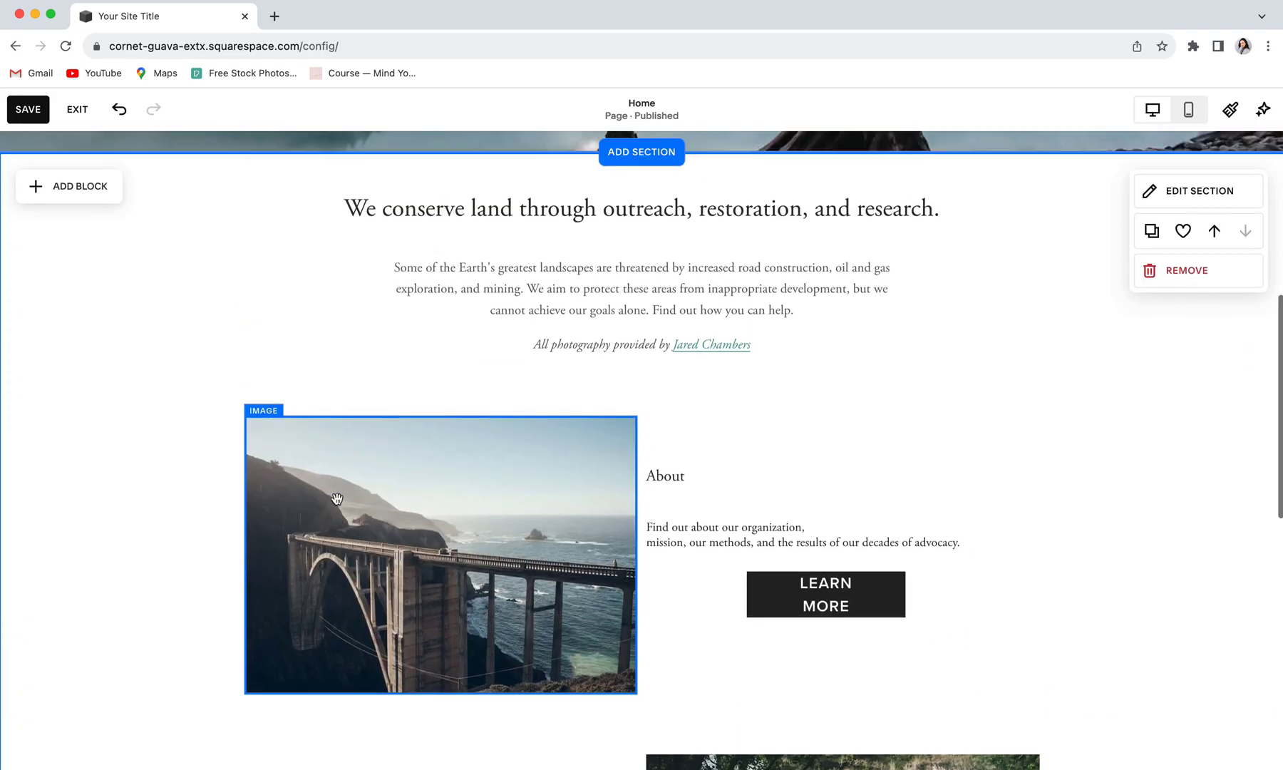
{"action": "scroll", "coordinate": [337, 498], "scroll_direction": "up", "scroll_amount": 5}
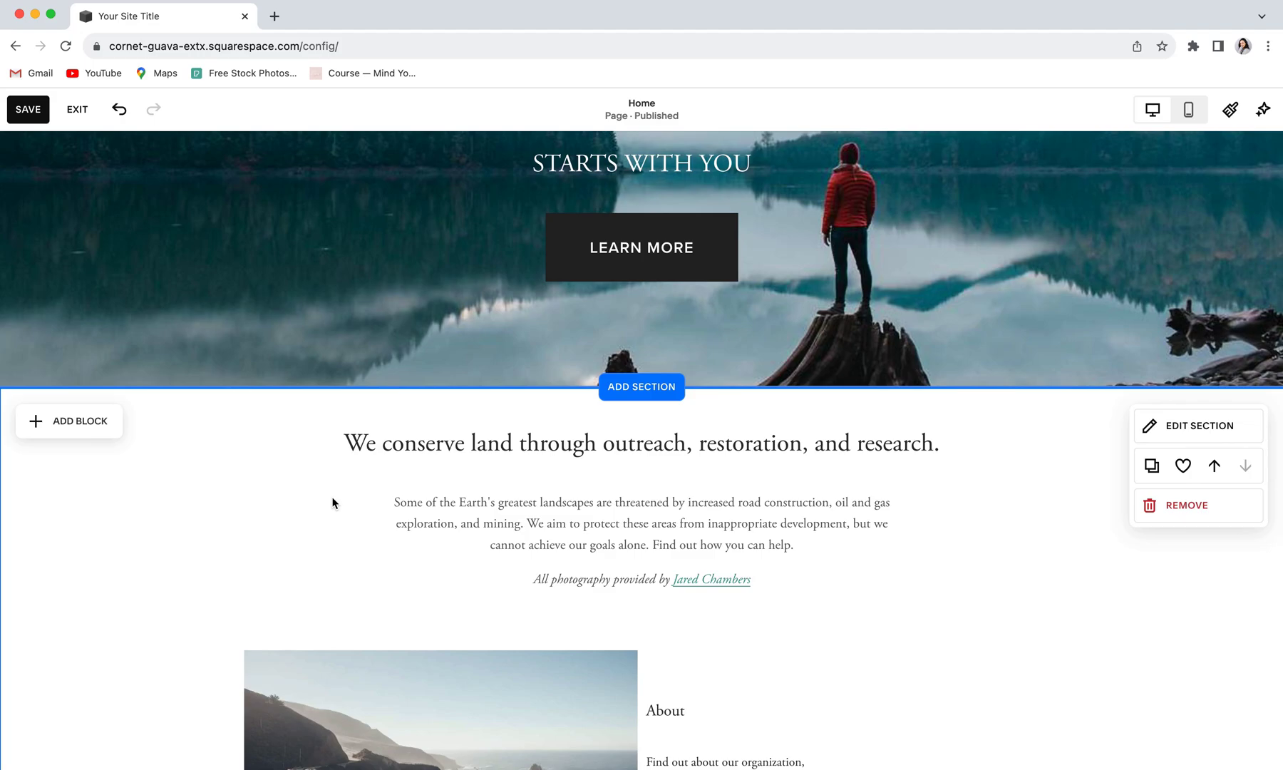
{"action": "scroll", "coordinate": [321, 543], "scroll_direction": "down", "scroll_amount": 3}
{"action": "scroll", "coordinate": [320, 542], "scroll_direction": "up", "scroll_amount": 8}
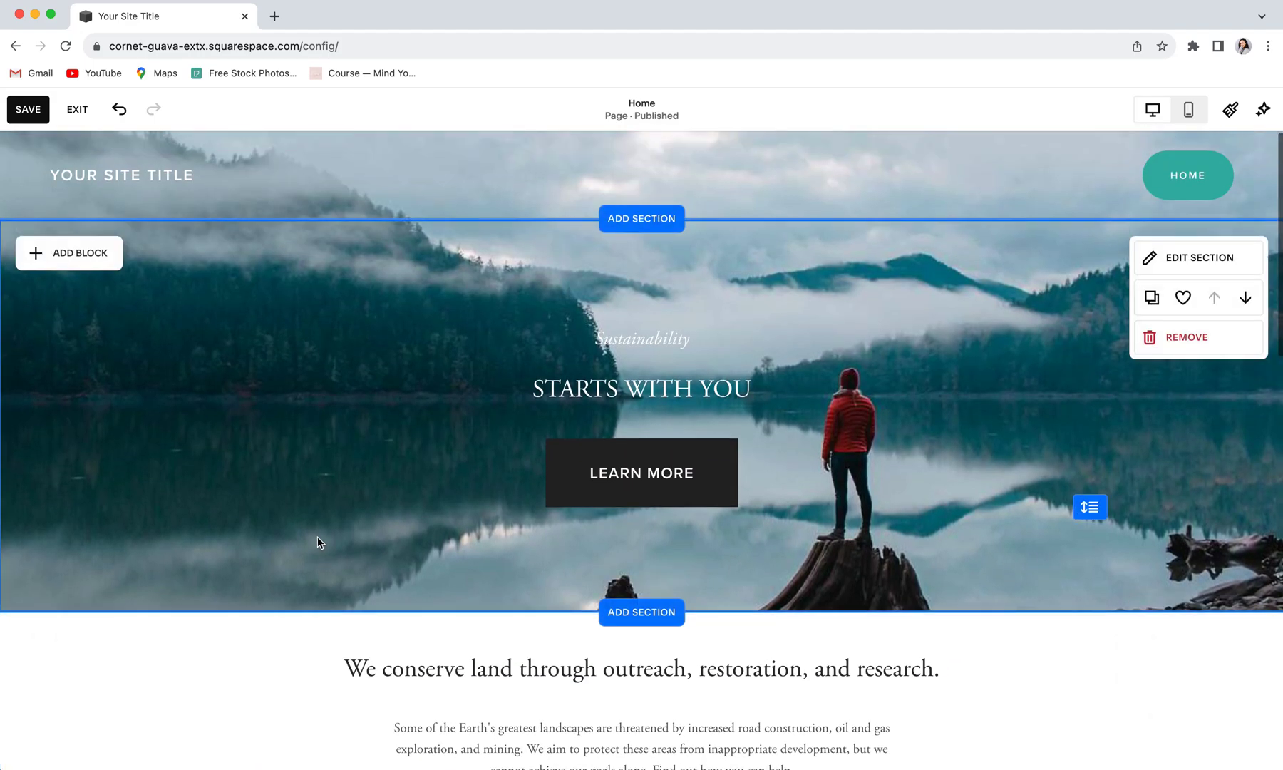
{"action": "scroll", "coordinate": [219, 541], "scroll_direction": "down", "scroll_amount": 5}
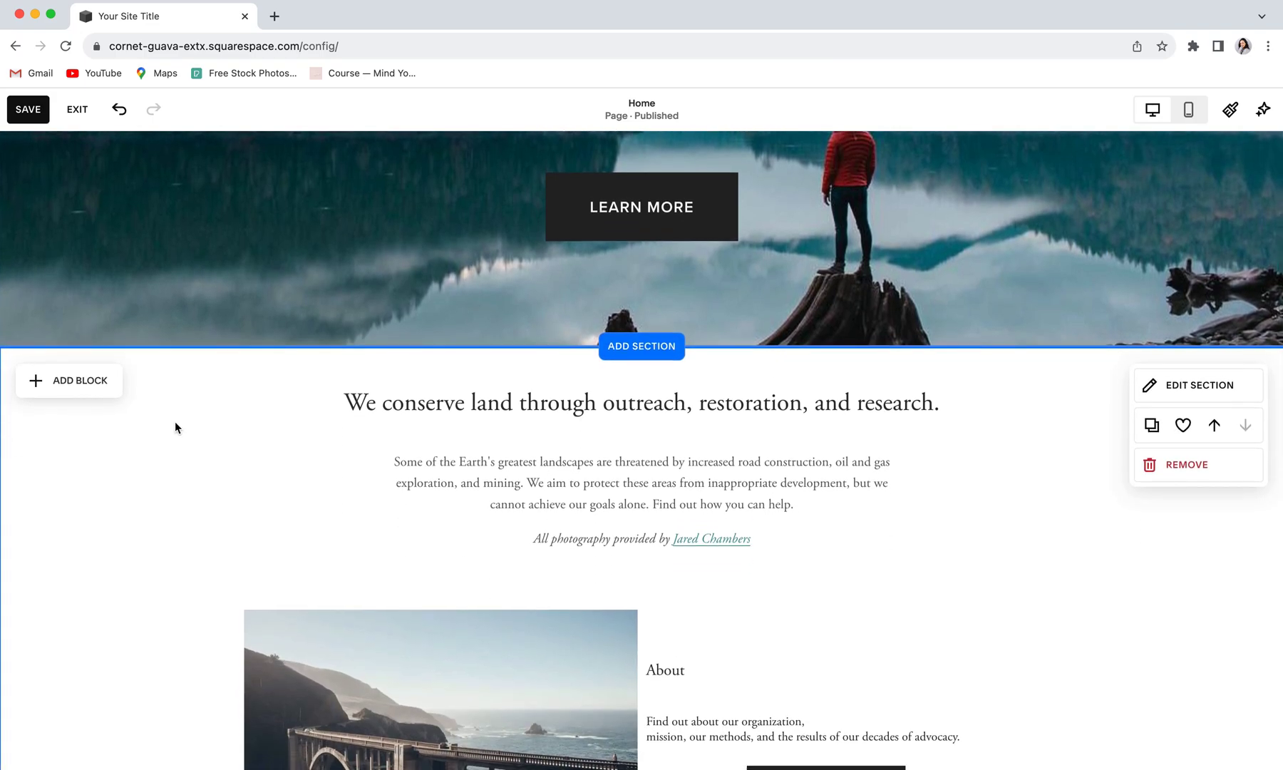
{"action": "left_click", "coordinate": [31, 109]}
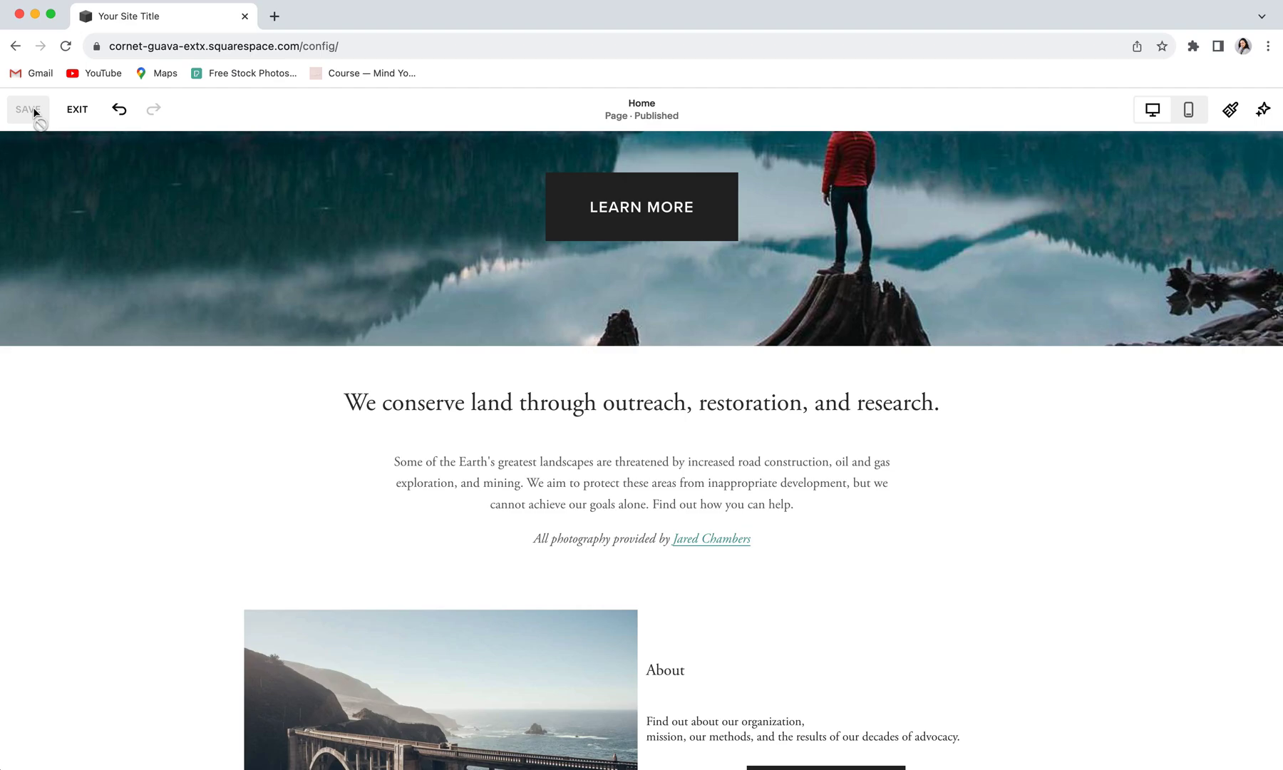
Step: Exit the page editor and look over the saved Home page preview
{"action": "left_click", "coordinate": [77, 109]}
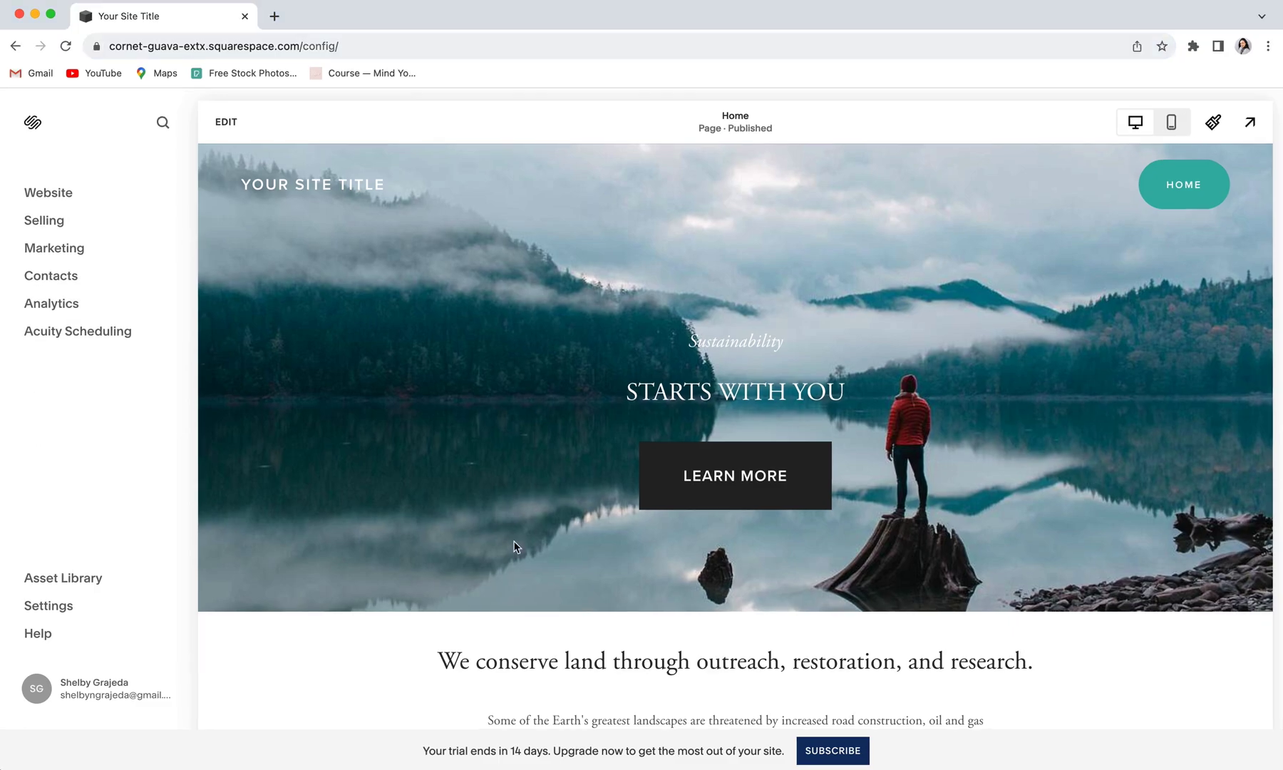
{"action": "scroll", "coordinate": [439, 419], "scroll_direction": "up", "scroll_amount": 3}
{"action": "scroll", "coordinate": [439, 419], "scroll_direction": "down", "scroll_amount": 1}
{"action": "scroll", "coordinate": [441, 422], "scroll_direction": "up", "scroll_amount": 1}
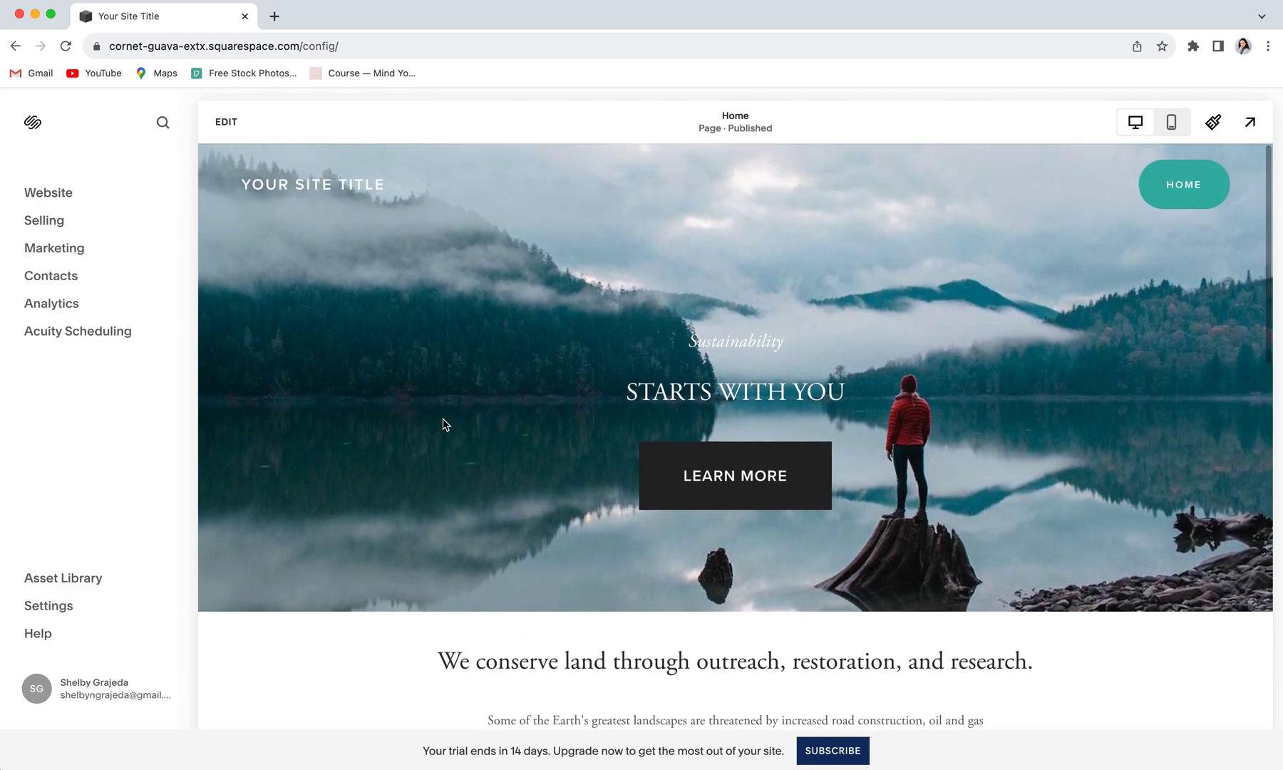